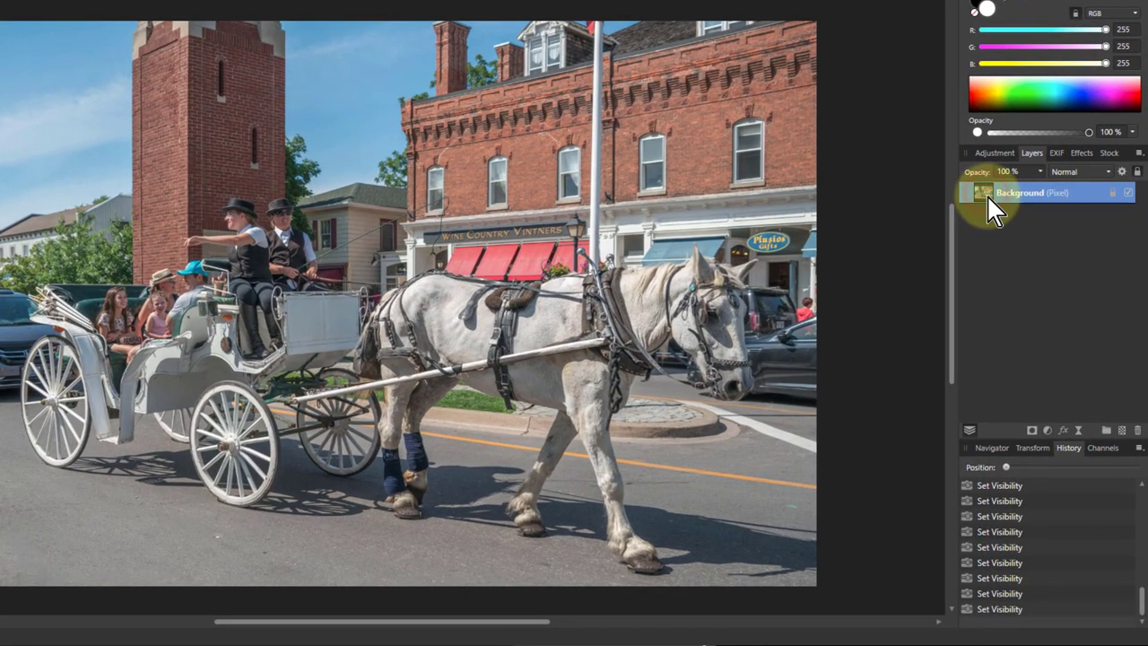
Duplicate the carriage photo's Background layer with Ctrl+J.
{"action": "left_click", "coordinate": [987, 195]}
{"action": "key", "text": "ctrl+j"}
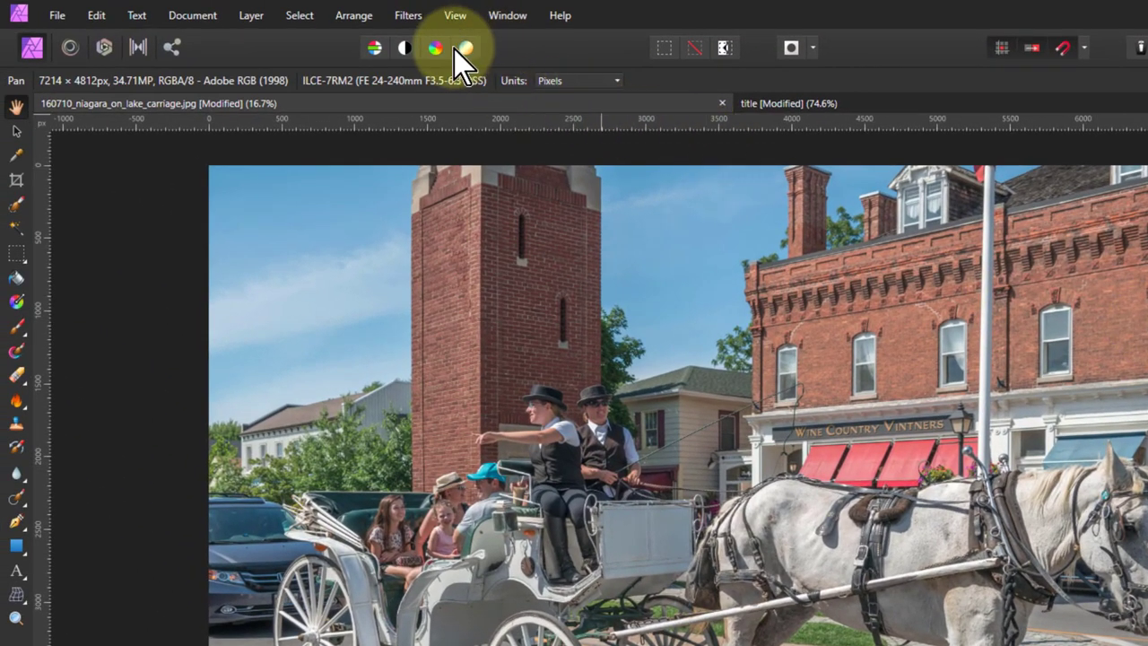
Apply Filters > Detect > Detect Edges to the duplicate layer and zoom in on the outlines.
{"action": "left_click", "coordinate": [408, 18]}
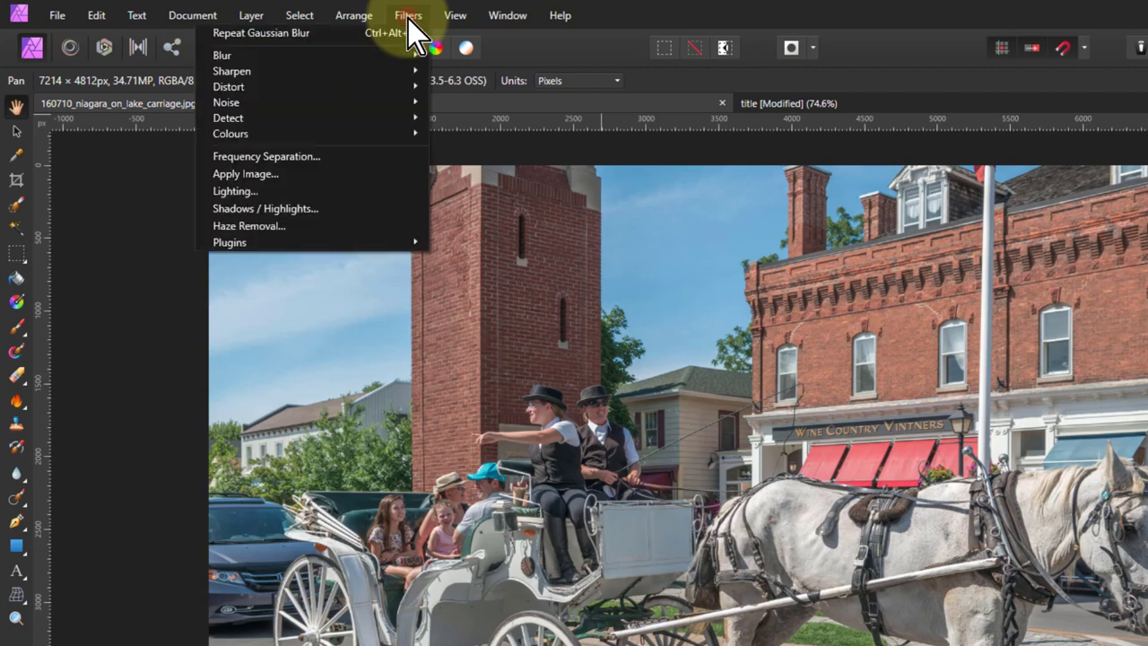
{"action": "mouse_move", "coordinate": [387, 125]}
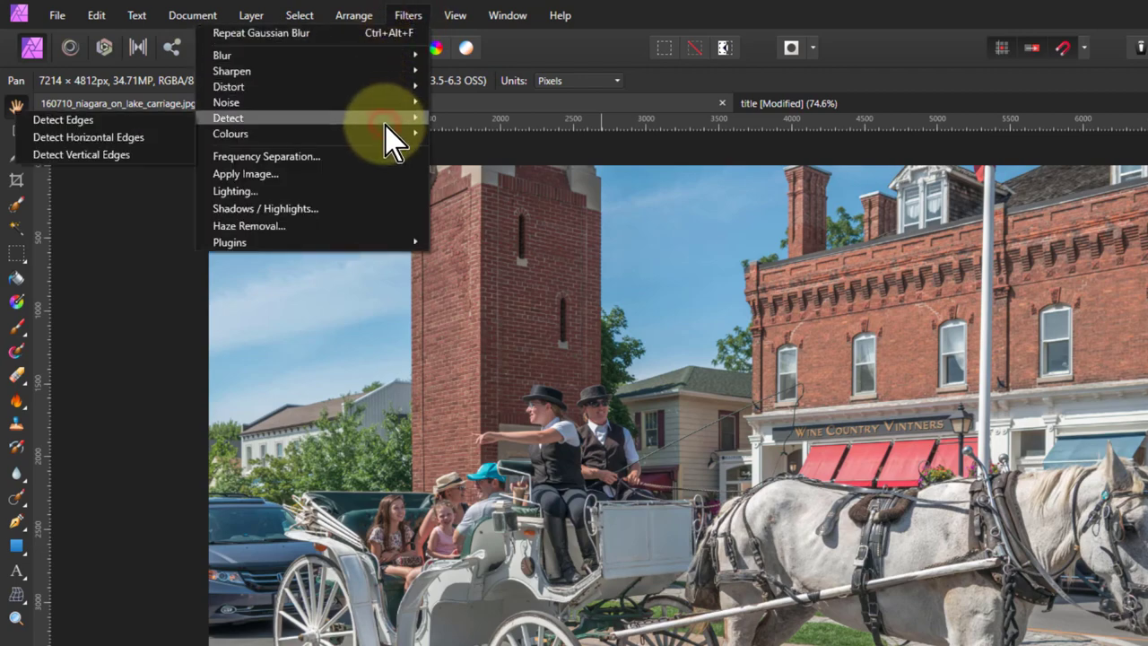
{"action": "left_click", "coordinate": [120, 151]}
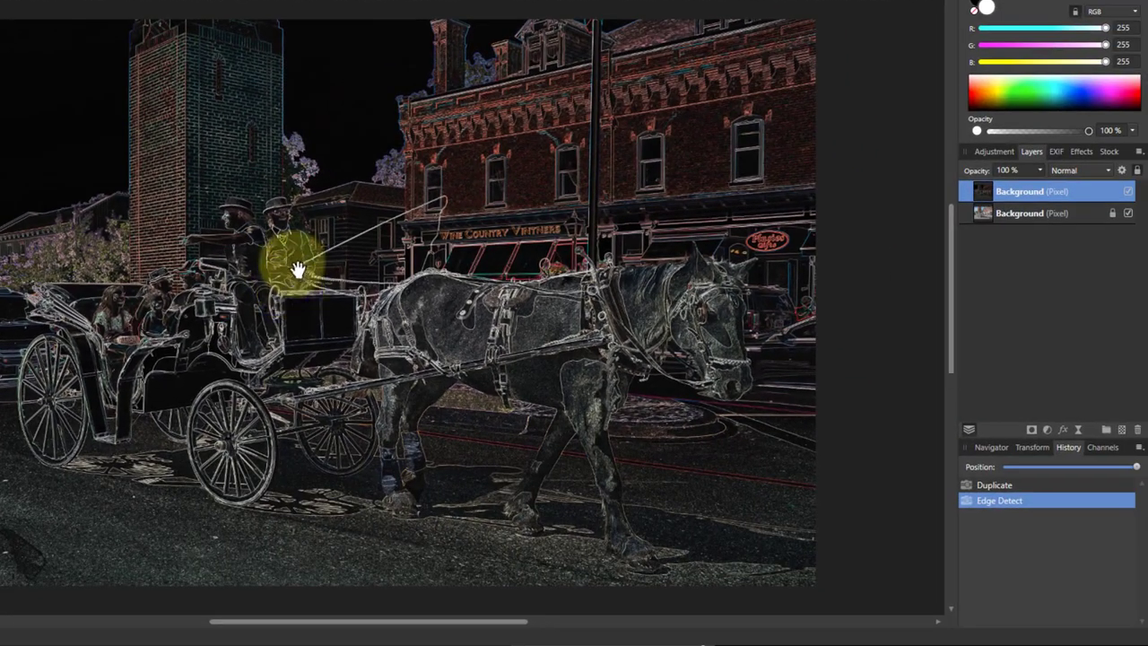
{"action": "scroll", "coordinate": [294, 260], "scroll_direction": "up", "scroll_amount": 5}
{"action": "scroll", "coordinate": [302, 238], "scroll_direction": "up", "scroll_amount": 4}
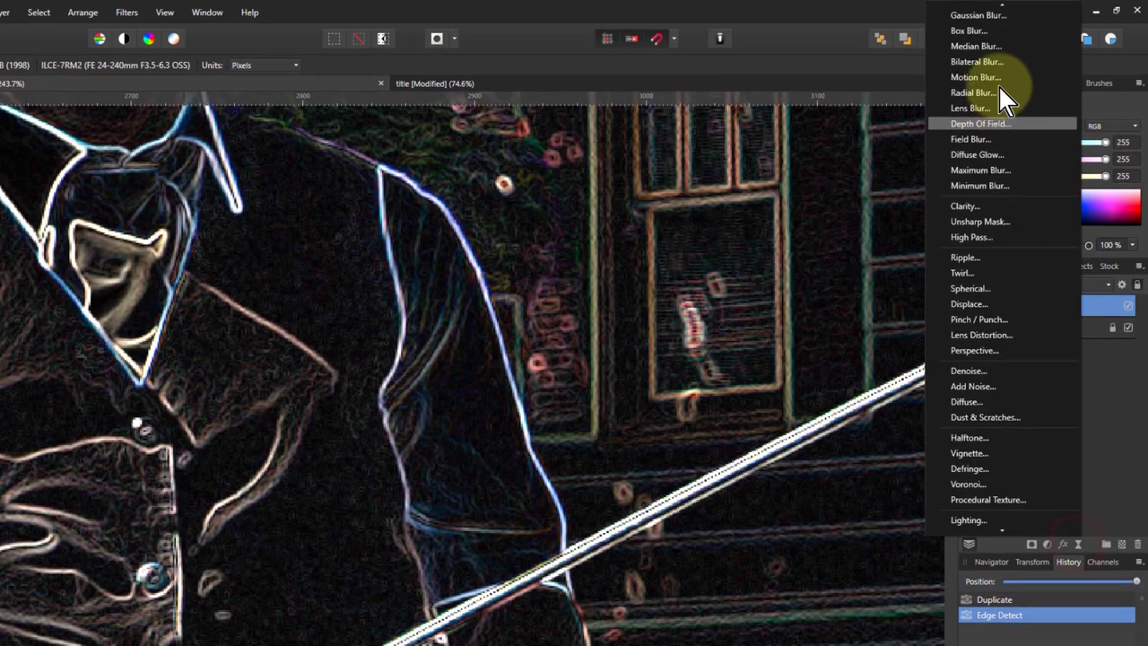
Add a Live Gaussian Blur to the edge layer with its blend mode set to Vivid Light.
{"action": "left_click", "coordinate": [978, 15]}
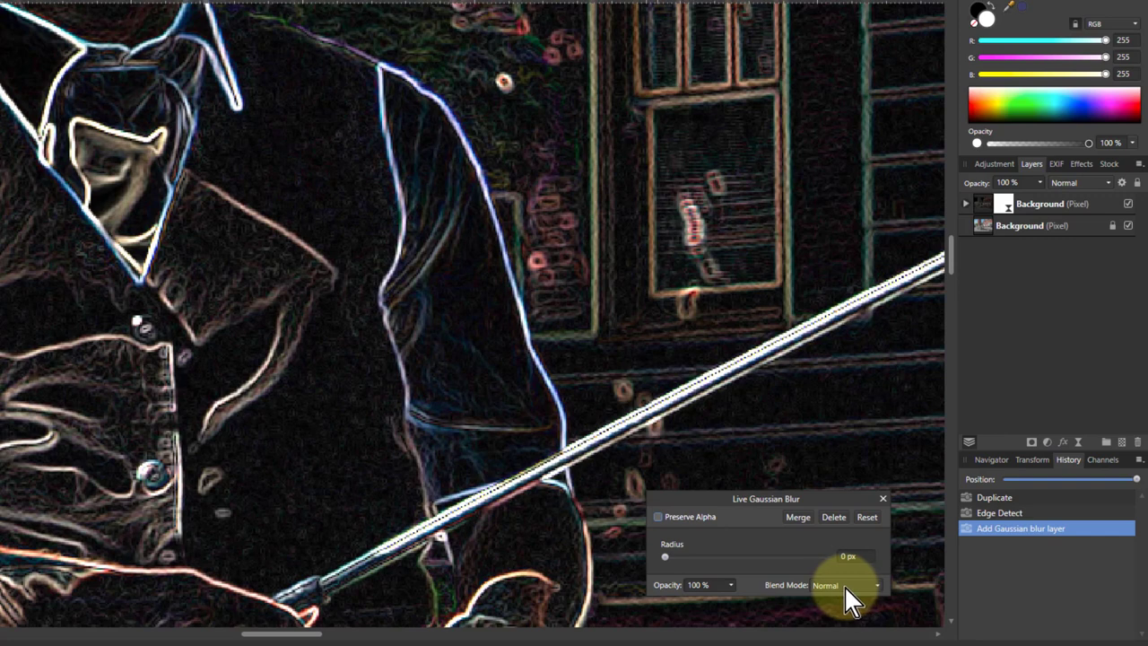
{"action": "left_click", "coordinate": [845, 586]}
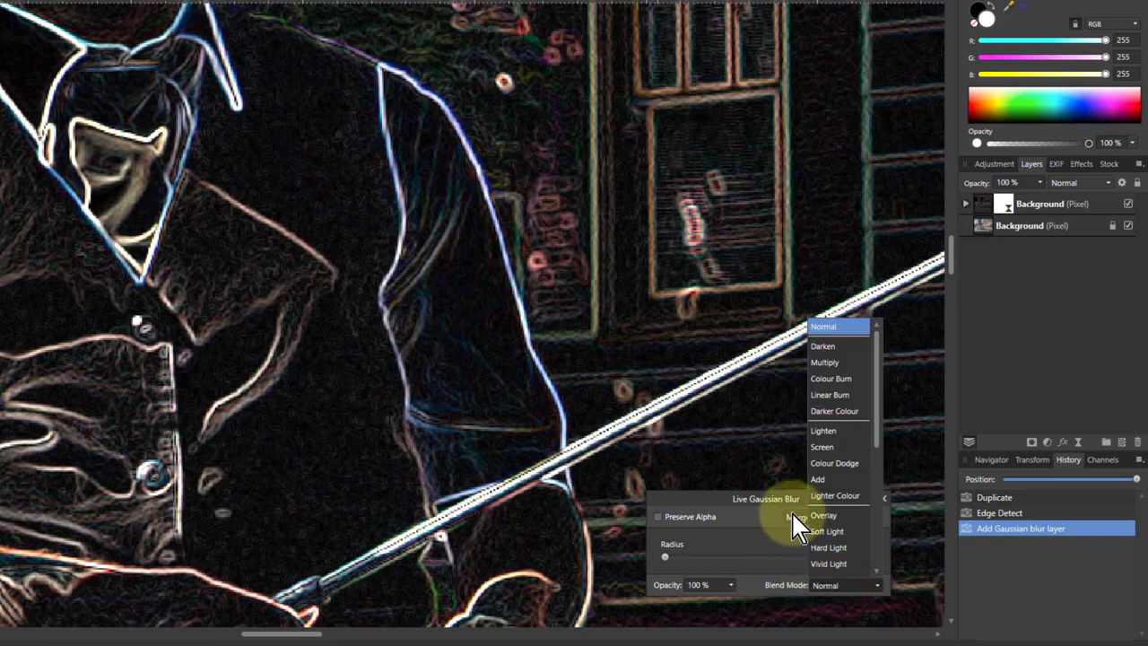
{"action": "scroll", "coordinate": [824, 509], "scroll_direction": "down", "scroll_amount": 2}
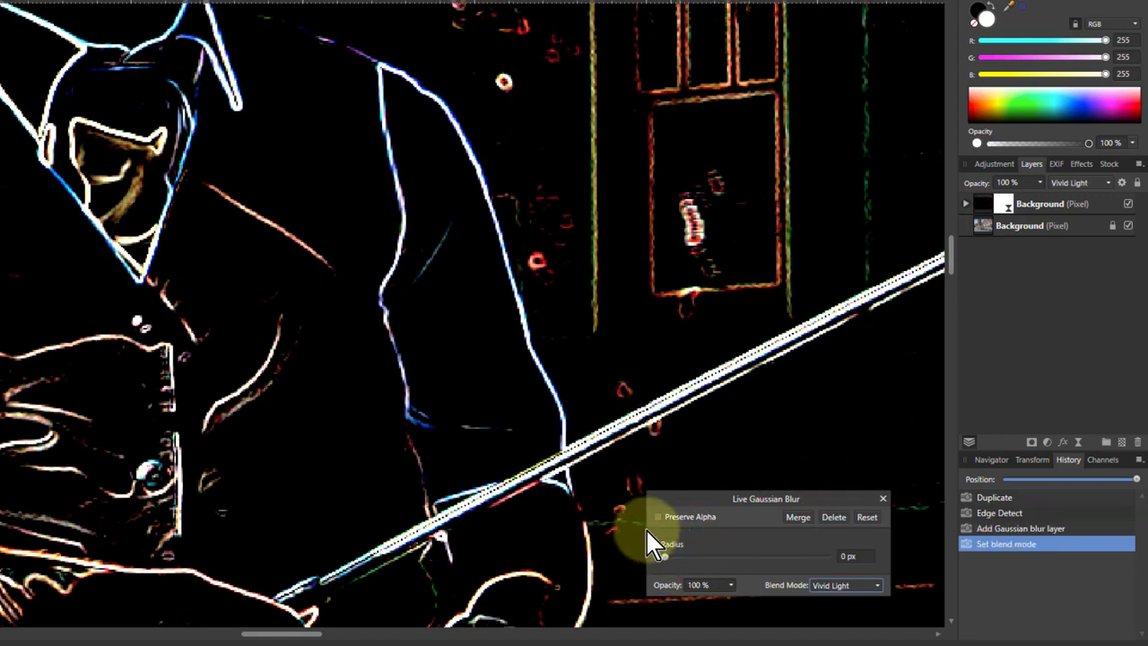
Set the live Gaussian blur radius to 1 px and zoom in to check the softened edges.
{"action": "scroll", "coordinate": [489, 459], "scroll_direction": "up", "scroll_amount": 2}
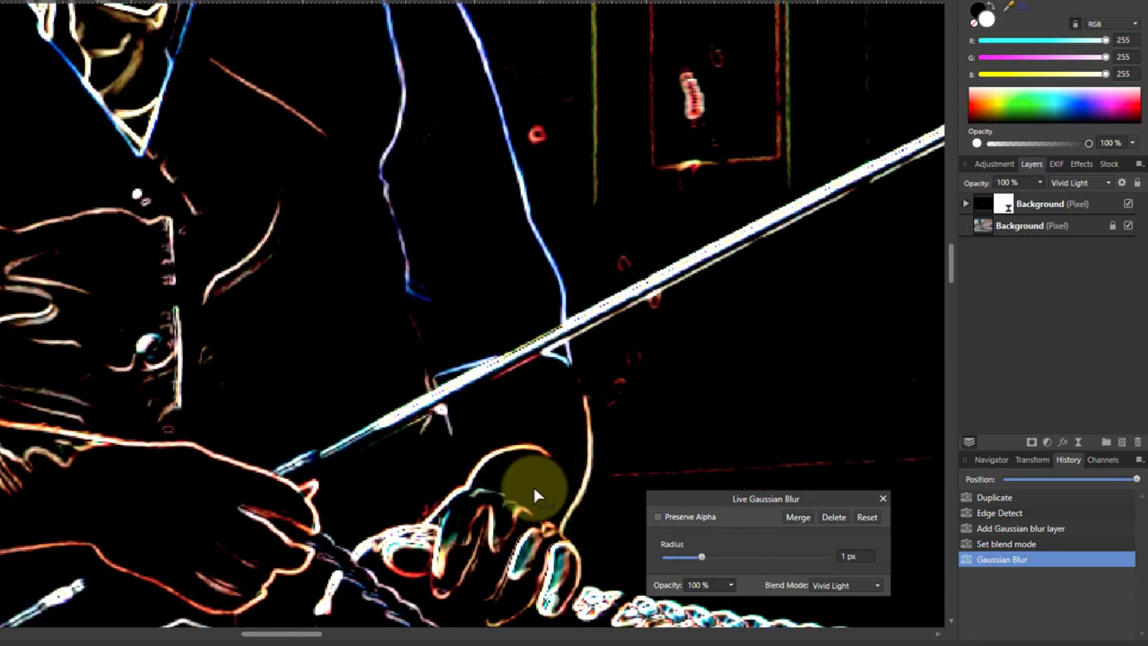
{"action": "scroll", "coordinate": [692, 464], "scroll_direction": "up", "scroll_amount": 1}
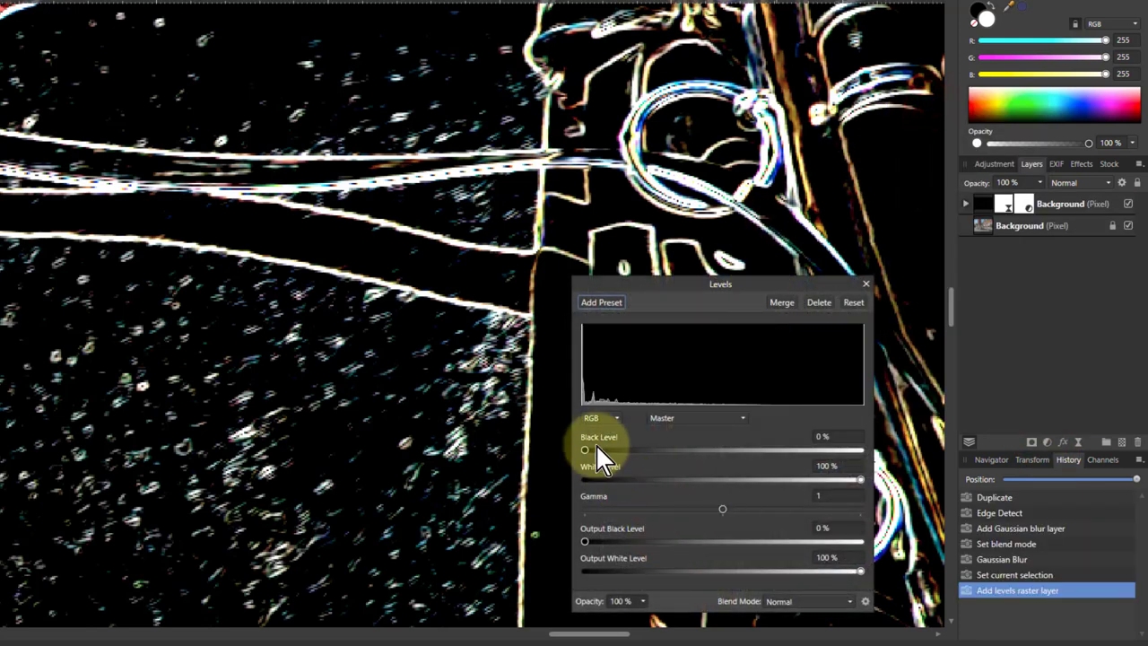
Raise the Levels black level and settle it at 54%, checking the driver and bow area.
{"action": "mouse_move", "coordinate": [587, 451]}
{"action": "left_mouse_down"}
{"action": "mouse_move", "coordinate": [722, 449]}
{"action": "mouse_move", "coordinate": [705, 450]}
{"action": "left_mouse_up"}
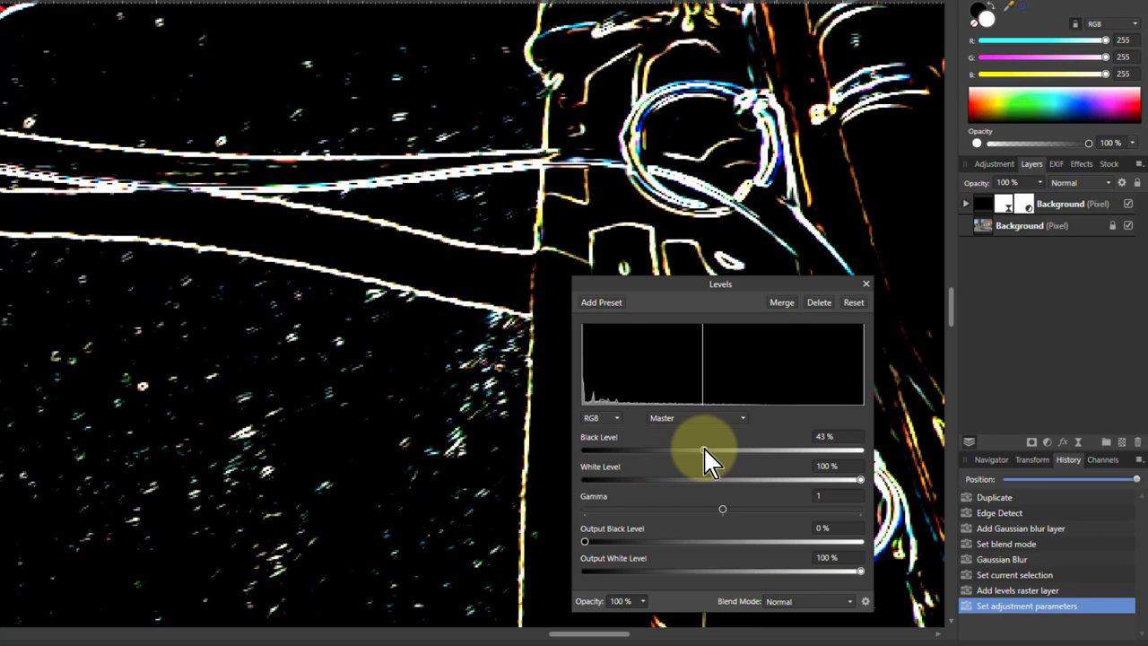
{"action": "mouse_move", "coordinate": [707, 450]}
{"action": "left_mouse_down"}
{"action": "mouse_move", "coordinate": [805, 451]}
{"action": "mouse_move", "coordinate": [786, 460]}
{"action": "left_mouse_up"}
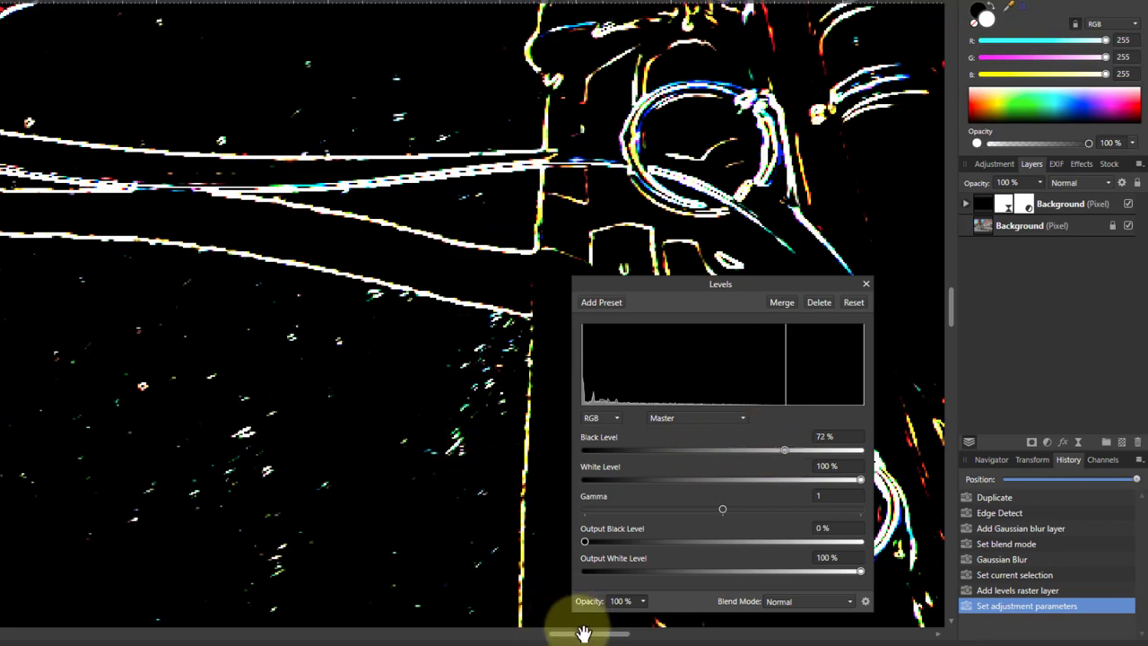
{"action": "left_click_drag", "start_coordinate": [557, 635], "coordinate": [384, 637]}
{"action": "scroll", "coordinate": [305, 475], "scroll_direction": "up", "scroll_amount": 5}
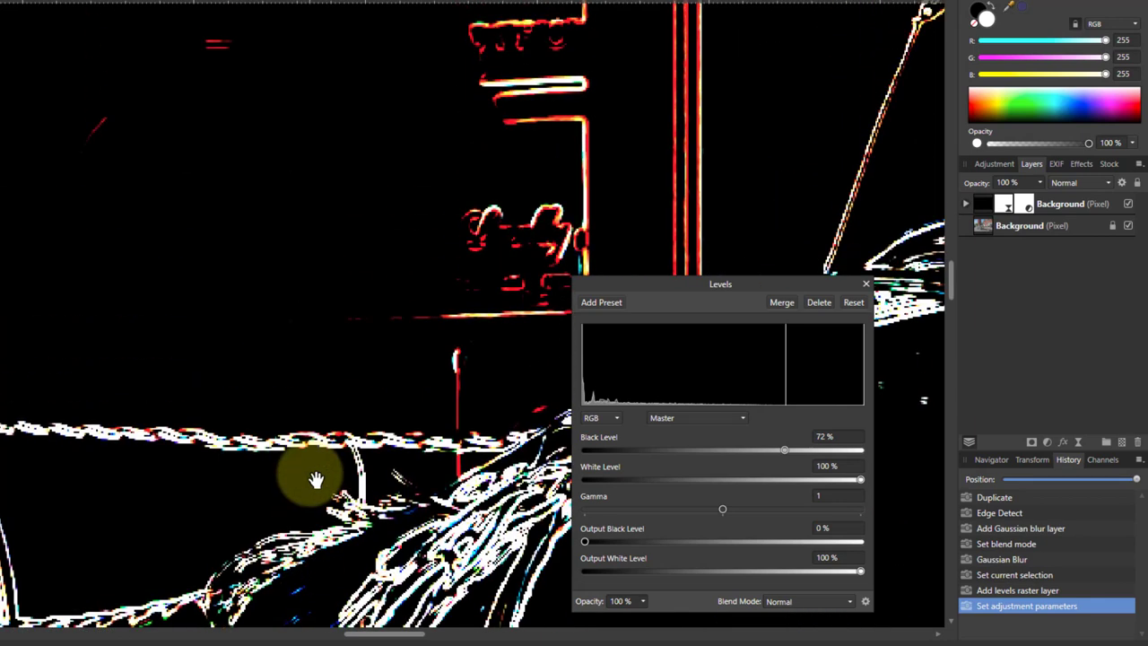
{"action": "scroll", "coordinate": [316, 480], "scroll_direction": "up", "scroll_amount": 1}
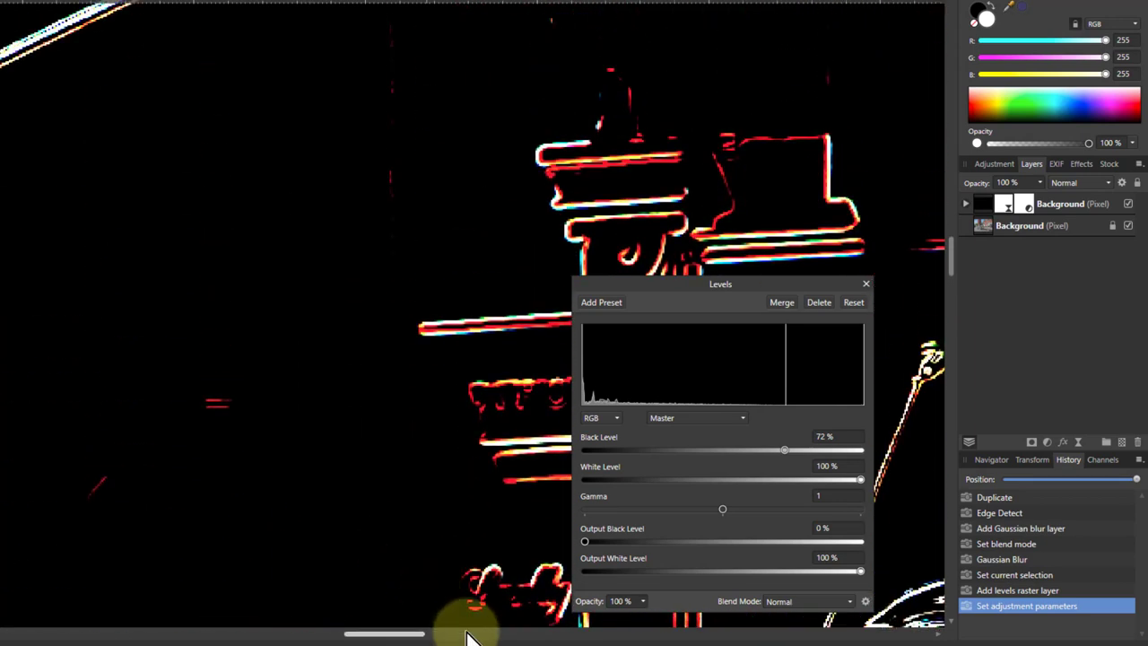
{"action": "left_click", "coordinate": [990, 461]}
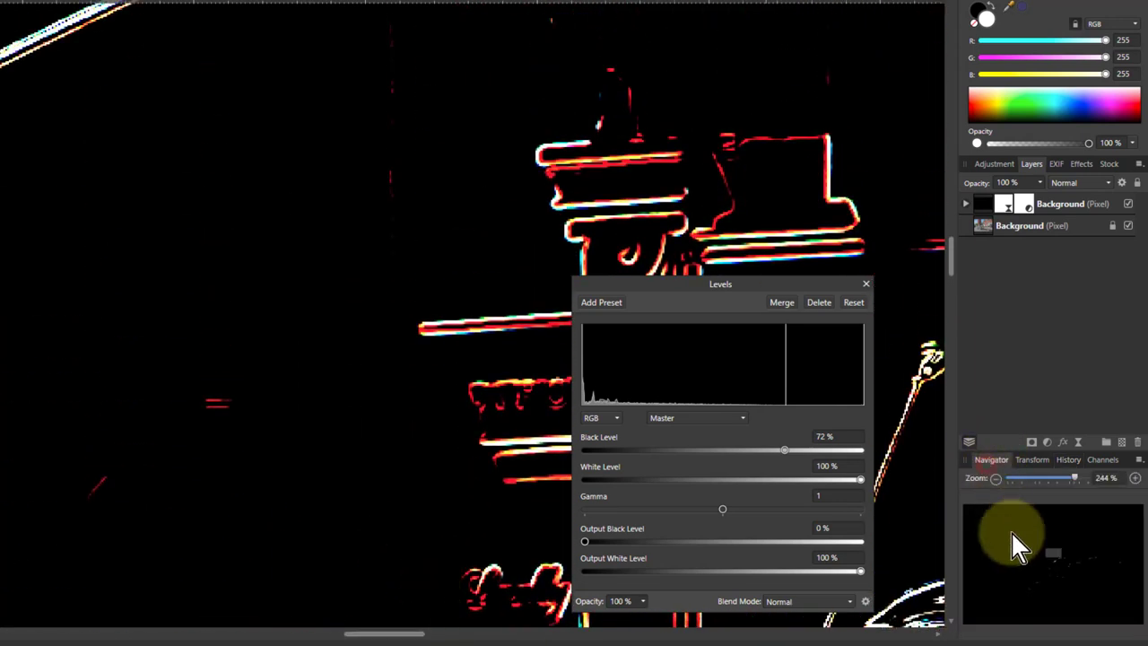
{"action": "left_click_drag", "start_coordinate": [1049, 549], "coordinate": [1035, 552]}
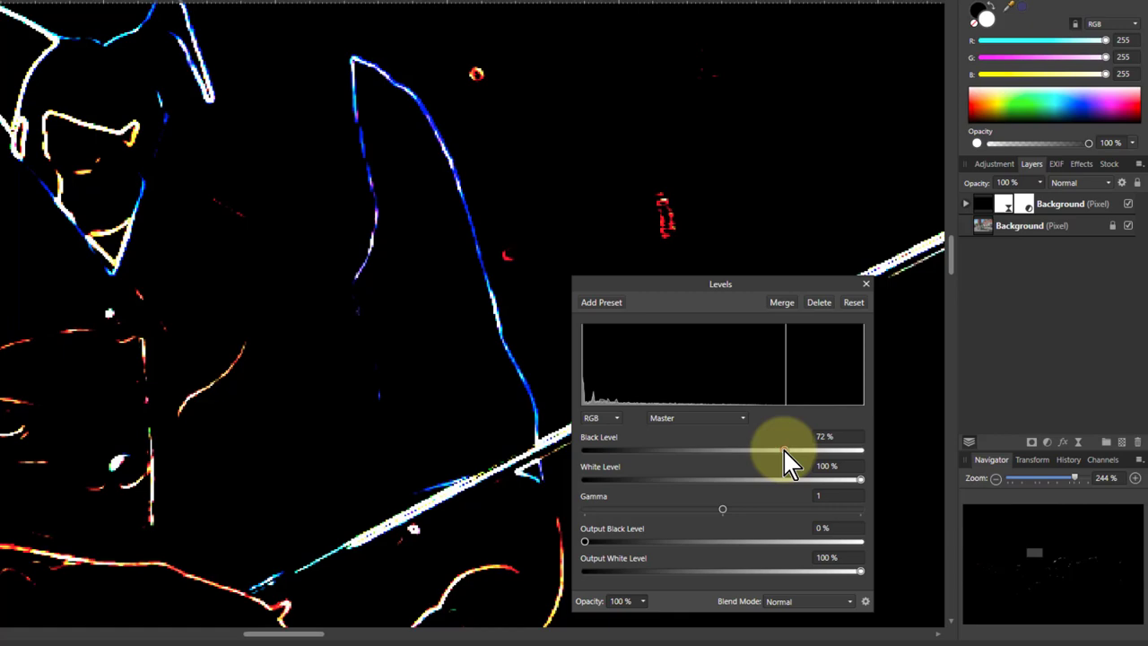
{"action": "left_click_drag", "start_coordinate": [783, 449], "coordinate": [768, 449]}
{"action": "mouse_move", "coordinate": [651, 449]}
{"action": "left_mouse_down"}
{"action": "mouse_move", "coordinate": [569, 451]}
{"action": "mouse_move", "coordinate": [822, 451]}
{"action": "mouse_move", "coordinate": [669, 452]}
{"action": "mouse_move", "coordinate": [735, 450]}
{"action": "left_mouse_up"}
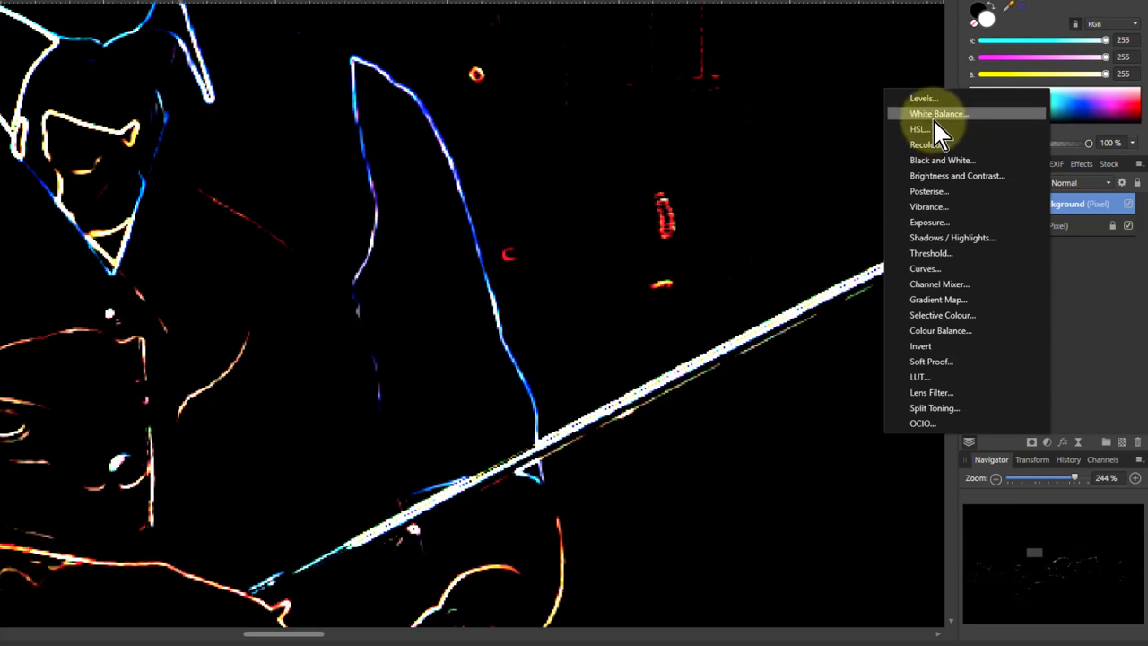
Add a Black & White adjustment boosting Red 283%, Yellow 147%, Green 300% and Cyan 210%.
{"action": "left_click", "coordinate": [938, 160]}
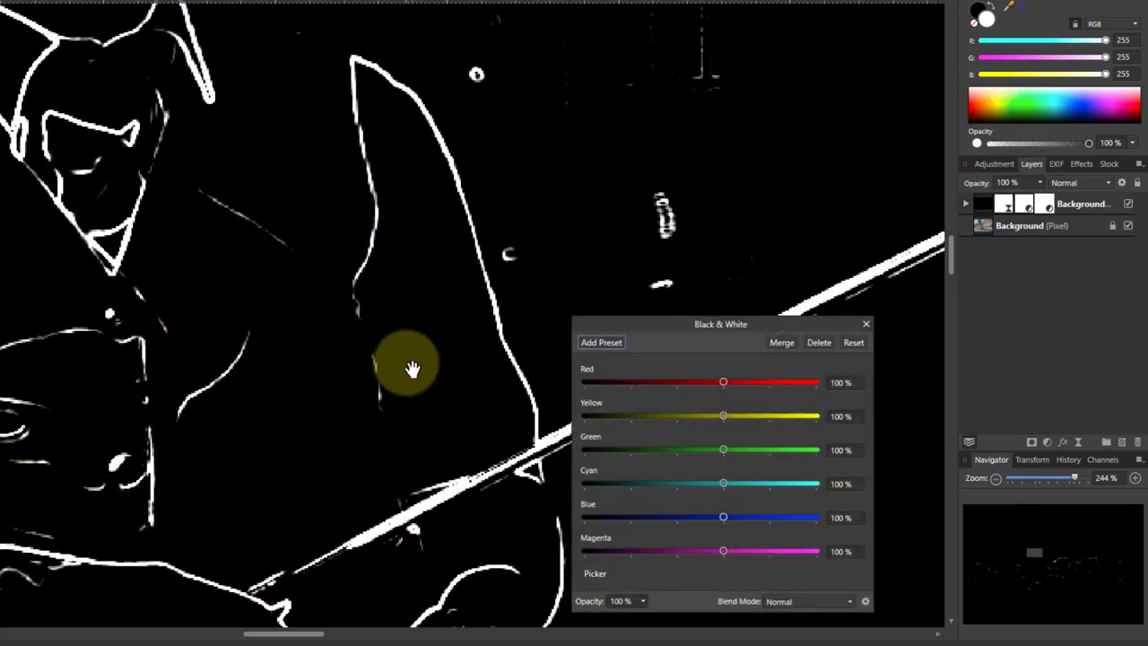
{"action": "left_click_drag", "start_coordinate": [723, 384], "coordinate": [795, 386]}
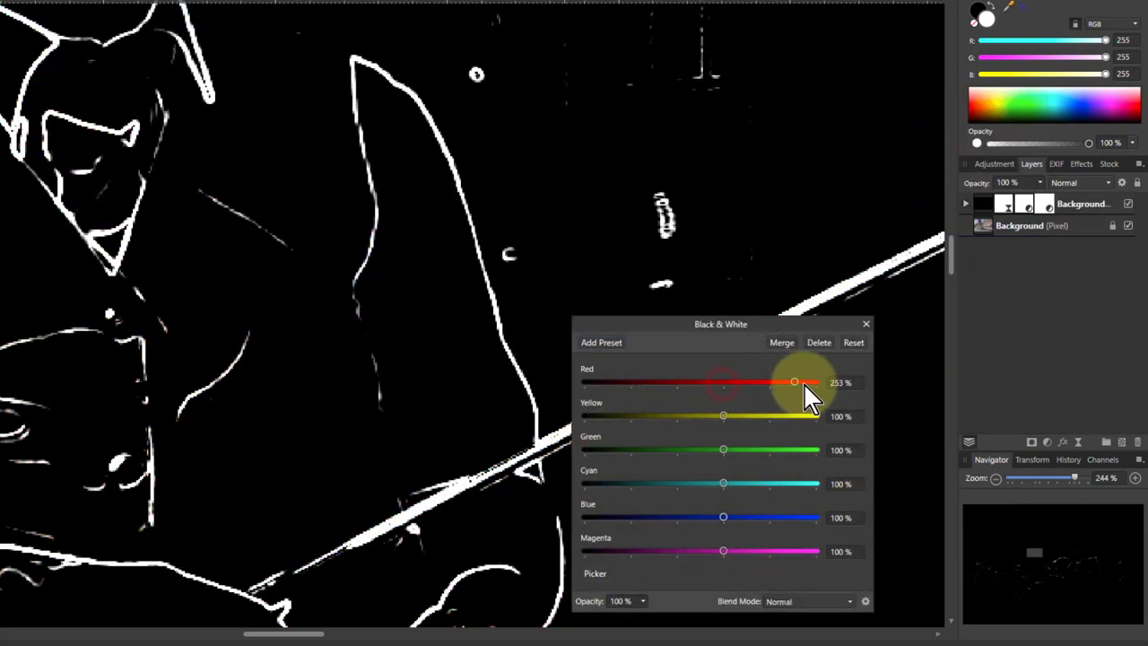
{"action": "scroll", "coordinate": [509, 266], "scroll_direction": "down", "scroll_amount": 4}
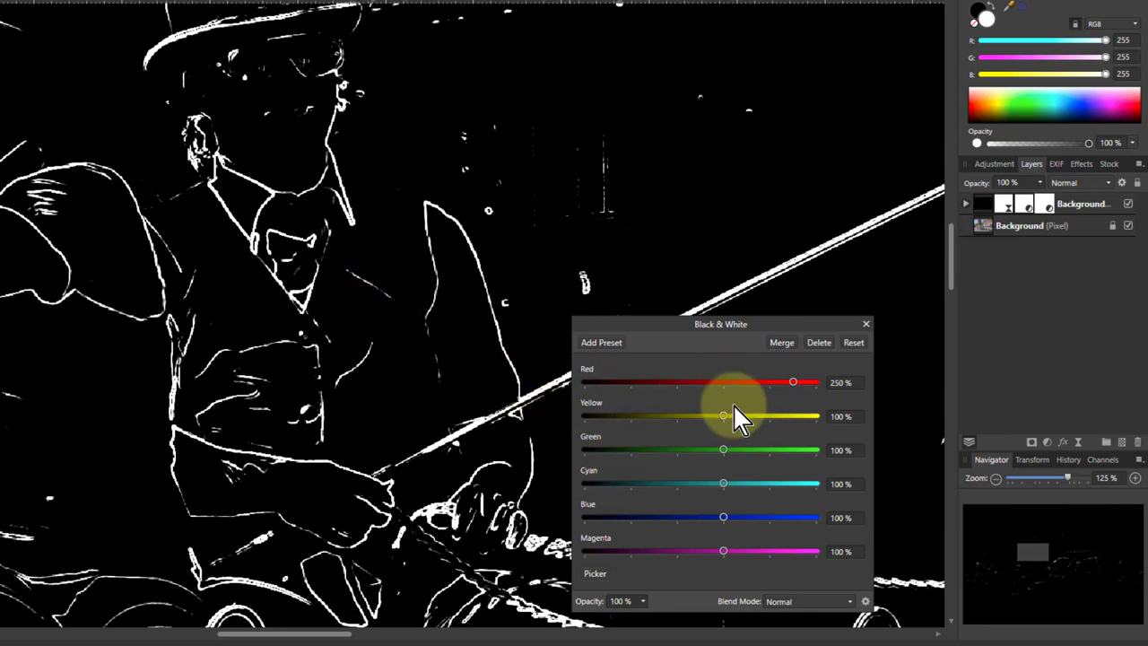
{"action": "left_click_drag", "start_coordinate": [723, 418], "coordinate": [658, 474]}
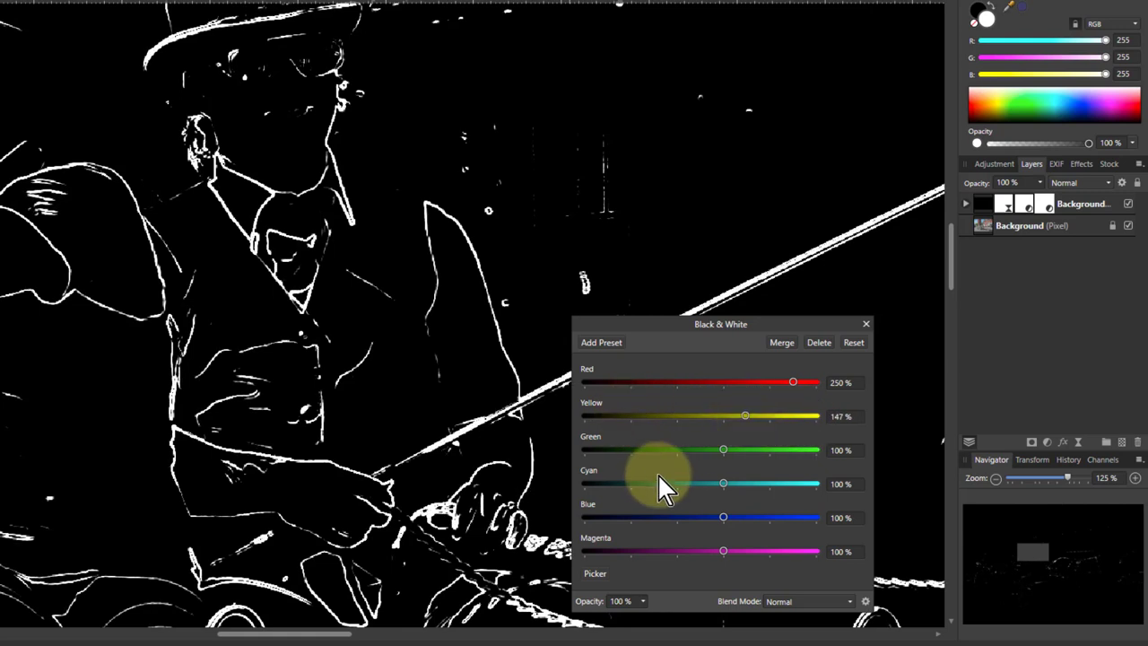
{"action": "left_click_drag", "start_coordinate": [857, 449], "coordinate": [829, 453]}
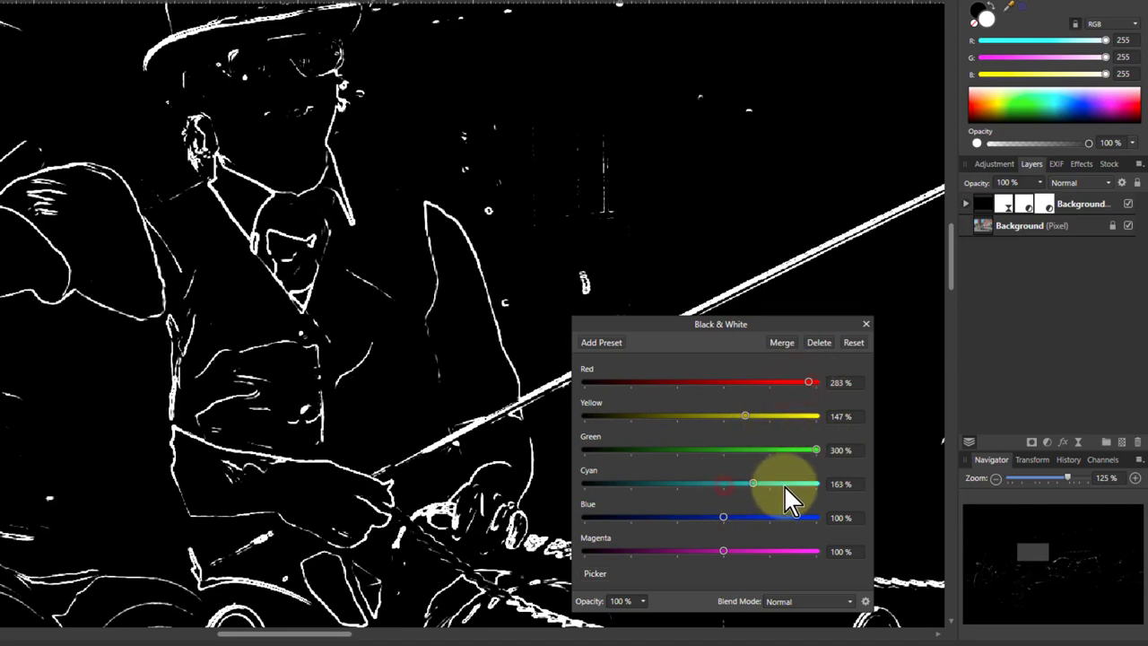
{"action": "left_click_drag", "start_coordinate": [789, 500], "coordinate": [777, 492]}
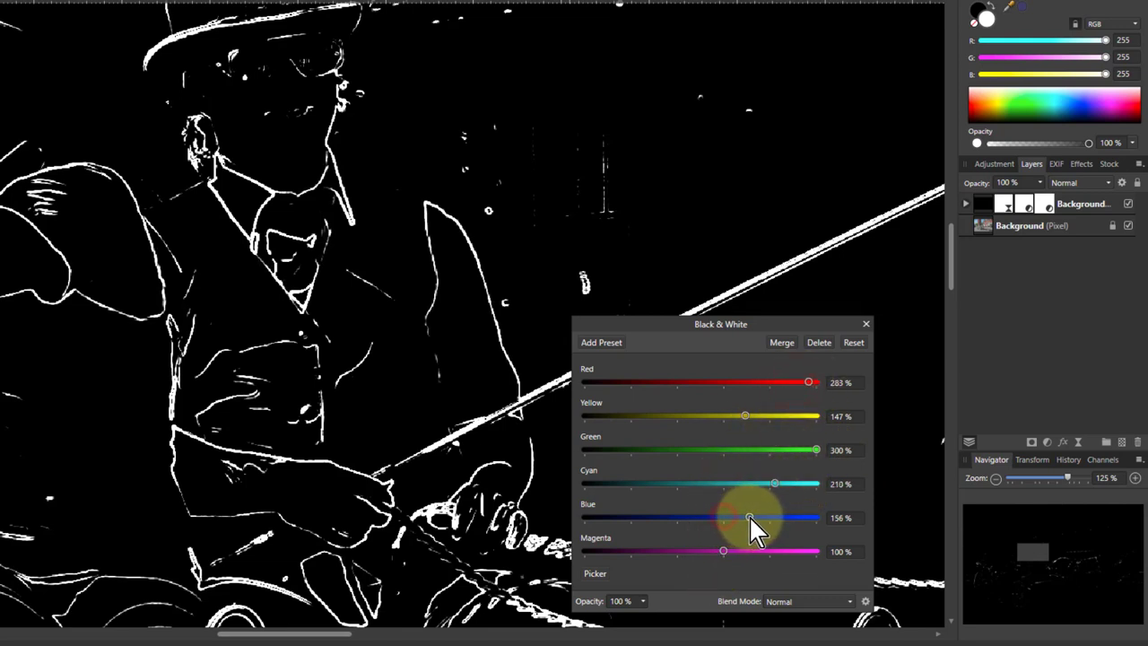
{"action": "left_click", "coordinate": [975, 204]}
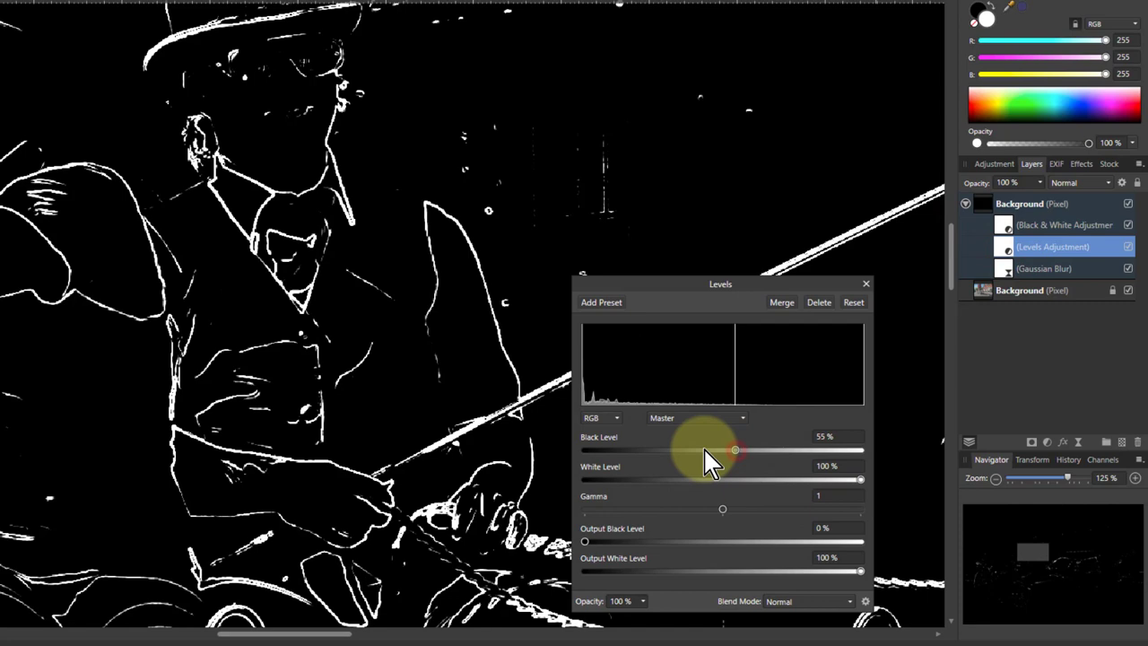
Lower the Levels black level to 35% and add an Invert adjustment to the edge group.
{"action": "left_click_drag", "start_coordinate": [705, 450], "coordinate": [682, 451]}
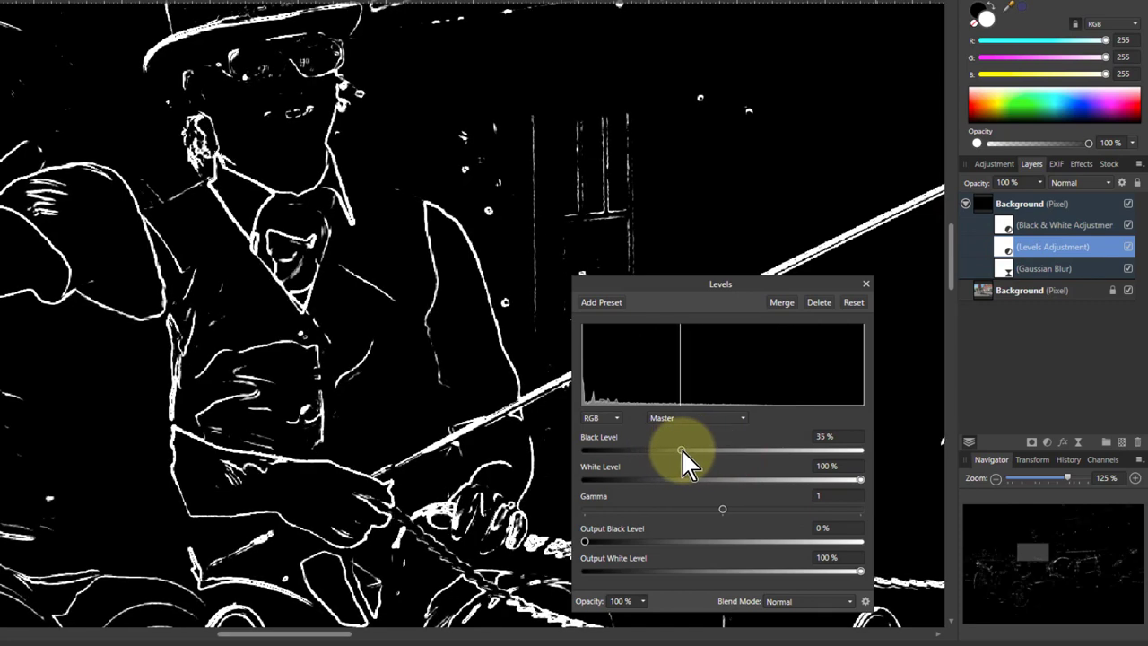
{"action": "left_click", "coordinate": [866, 284]}
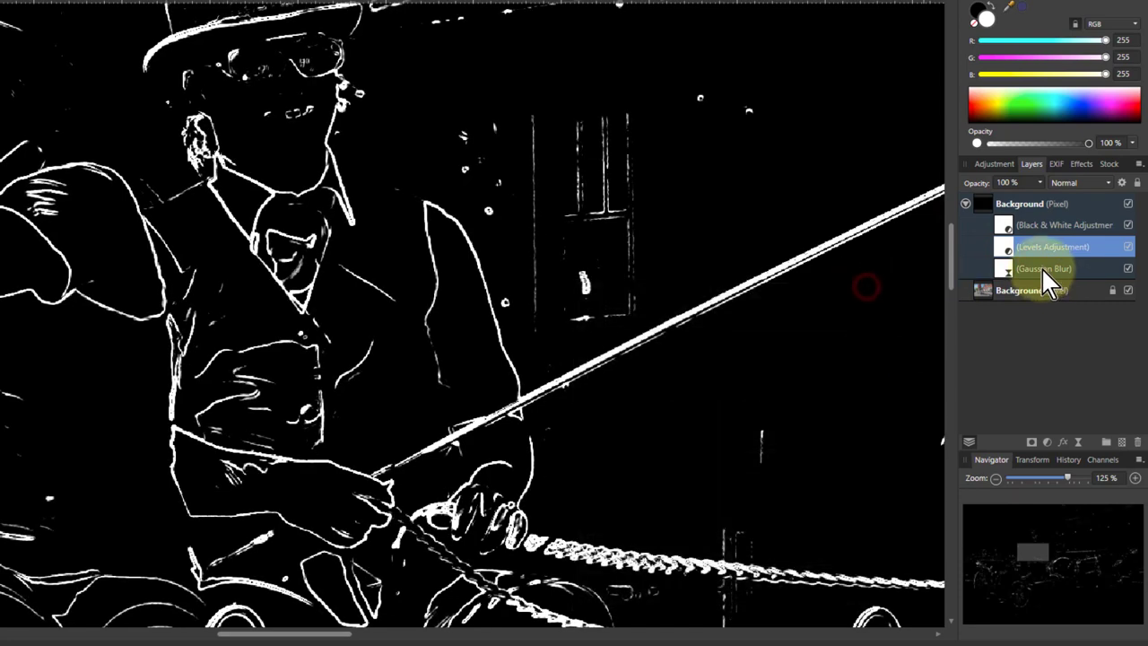
{"action": "left_click", "coordinate": [984, 206]}
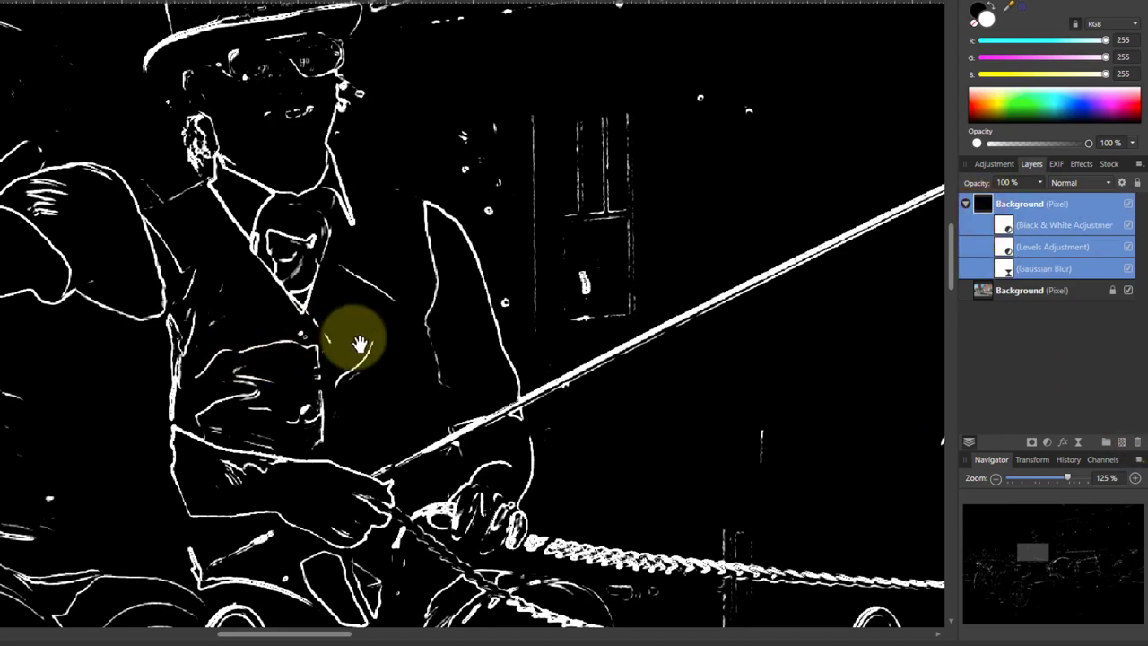
{"action": "left_click", "coordinate": [1048, 444]}
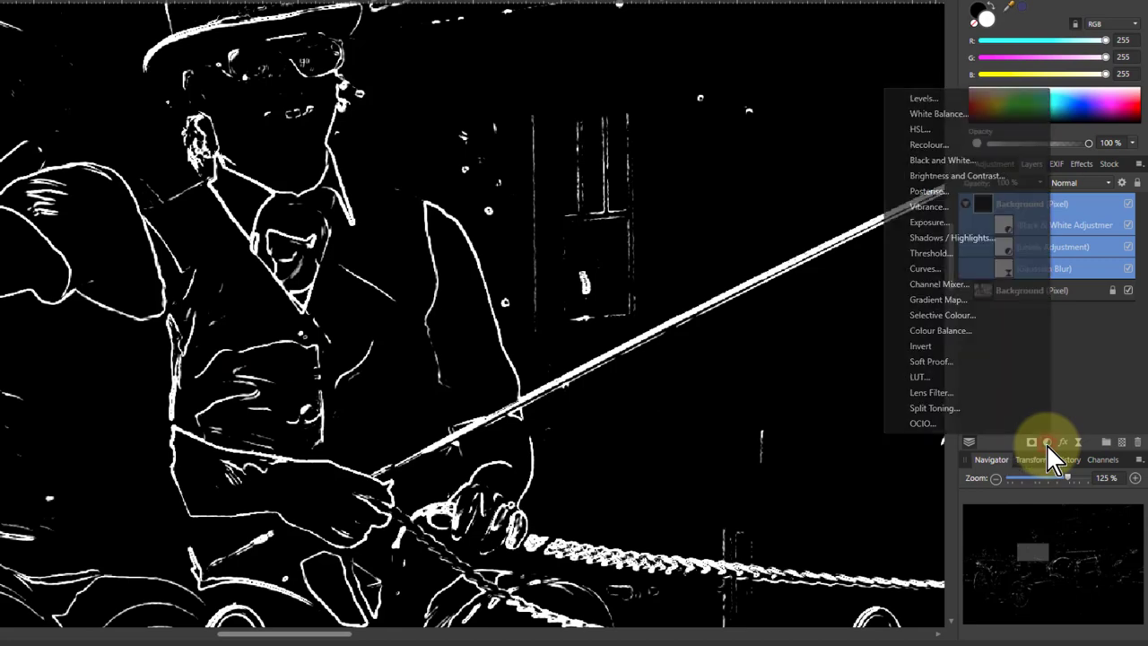
{"action": "left_click", "coordinate": [964, 341]}
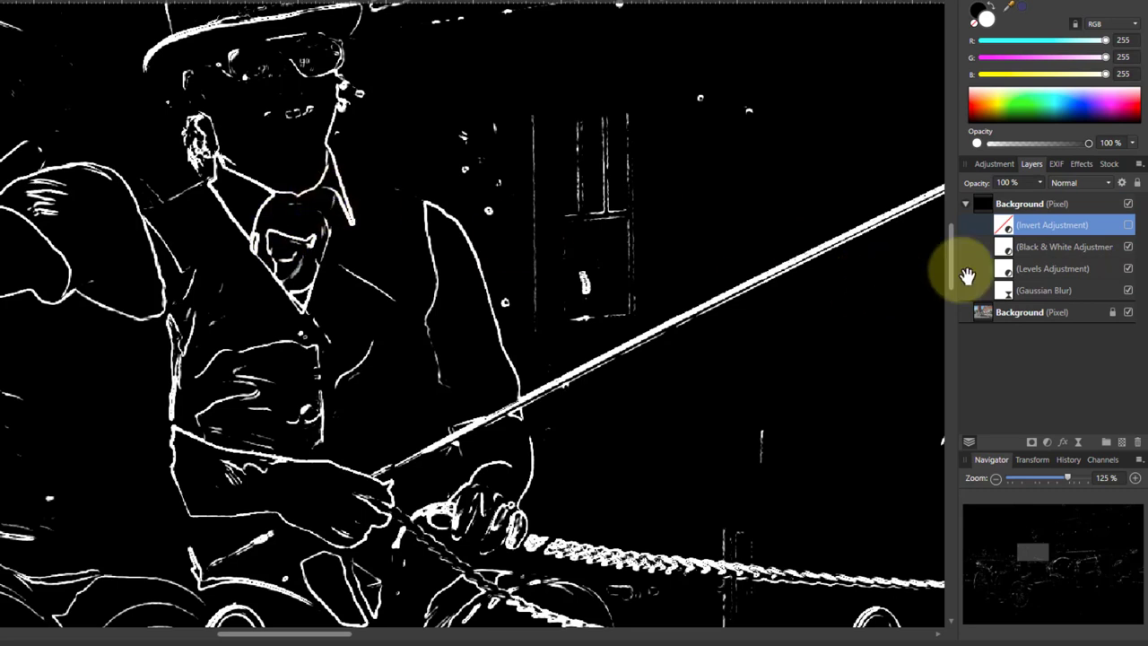
Create a Spare Channel from Composite Red, storing the edge line art.
{"action": "left_click", "coordinate": [978, 205]}
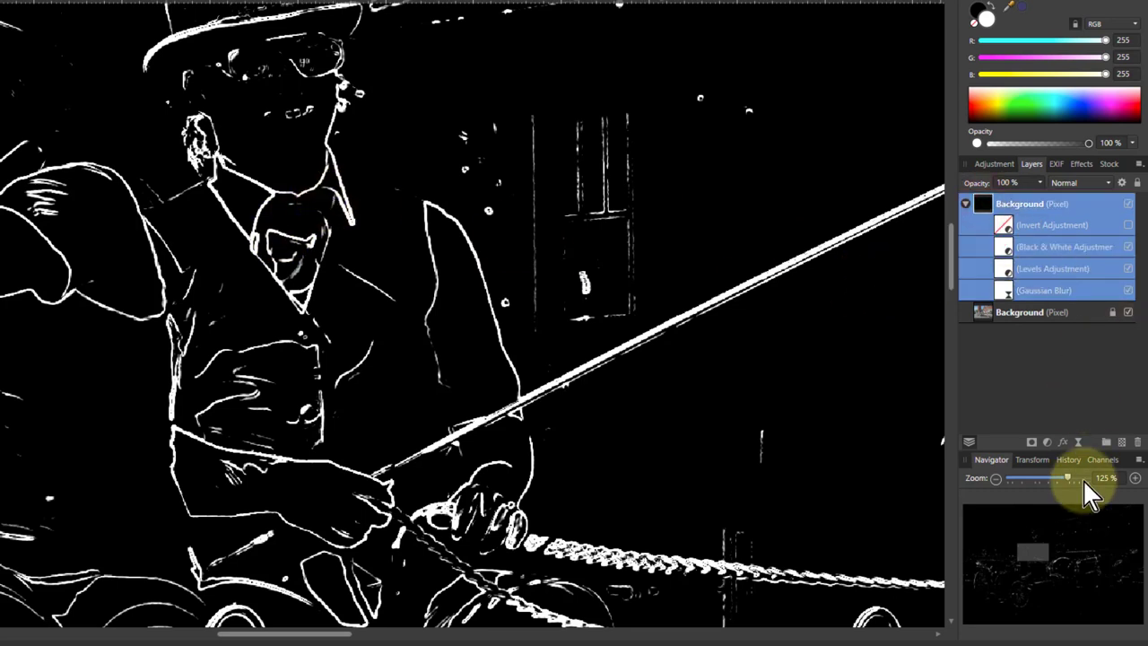
{"action": "left_click", "coordinate": [1104, 460]}
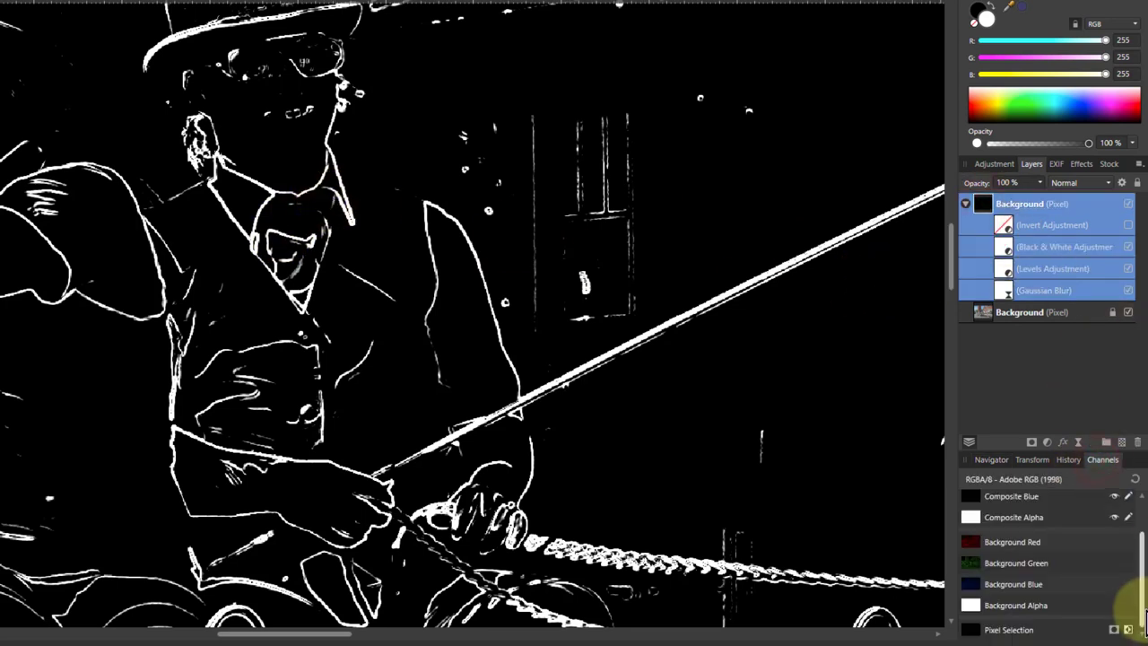
{"action": "scroll", "coordinate": [994, 549], "scroll_direction": "up", "scroll_amount": 2}
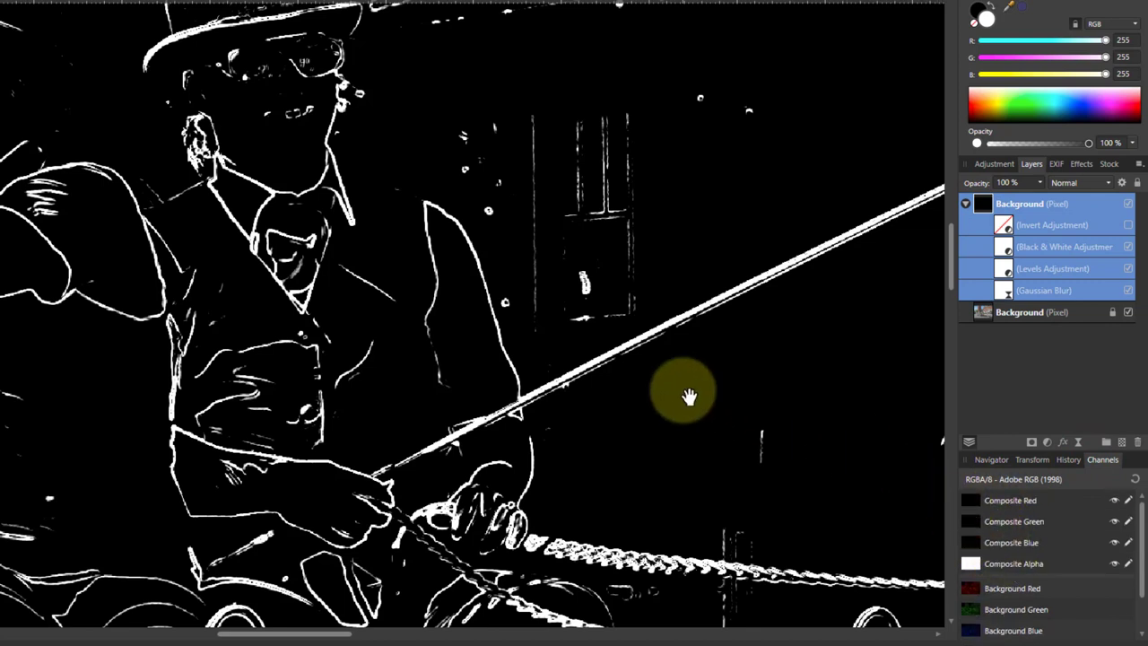
{"action": "right_click", "coordinate": [993, 501]}
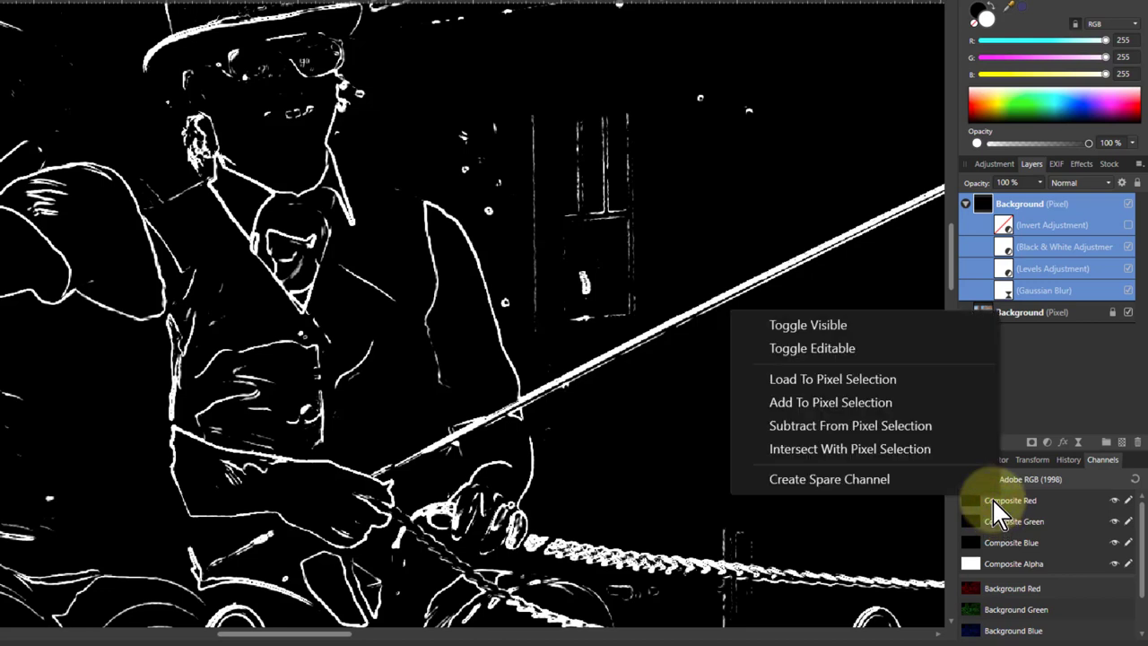
{"action": "left_click", "coordinate": [859, 485]}
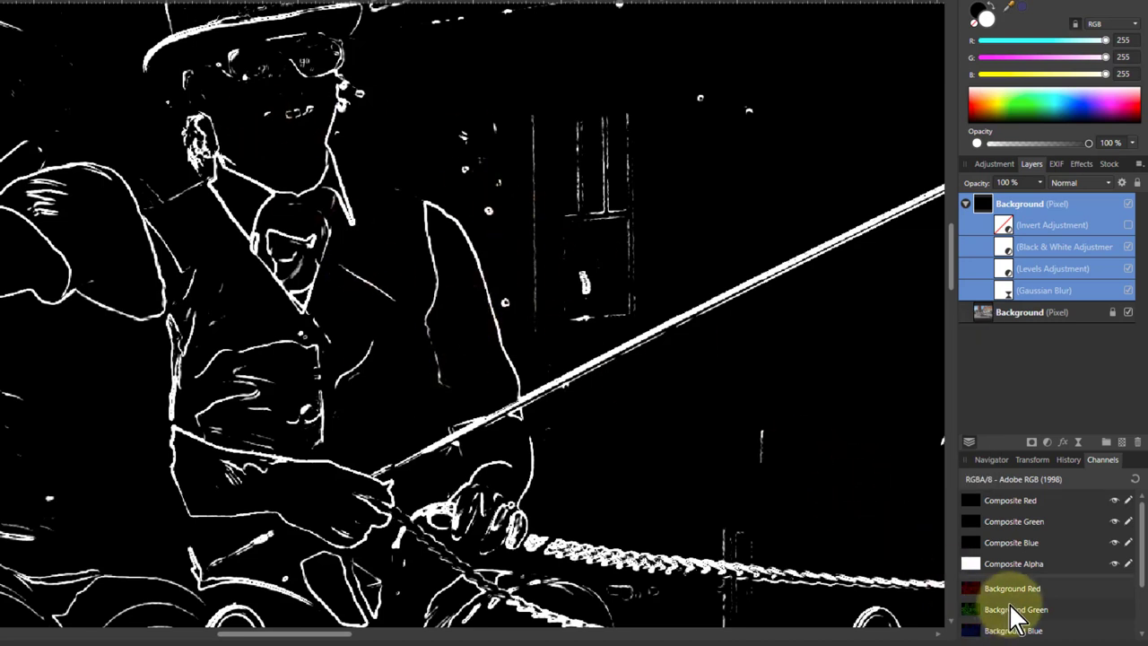
{"action": "scroll", "coordinate": [1014, 616], "scroll_direction": "down", "scroll_amount": 2}
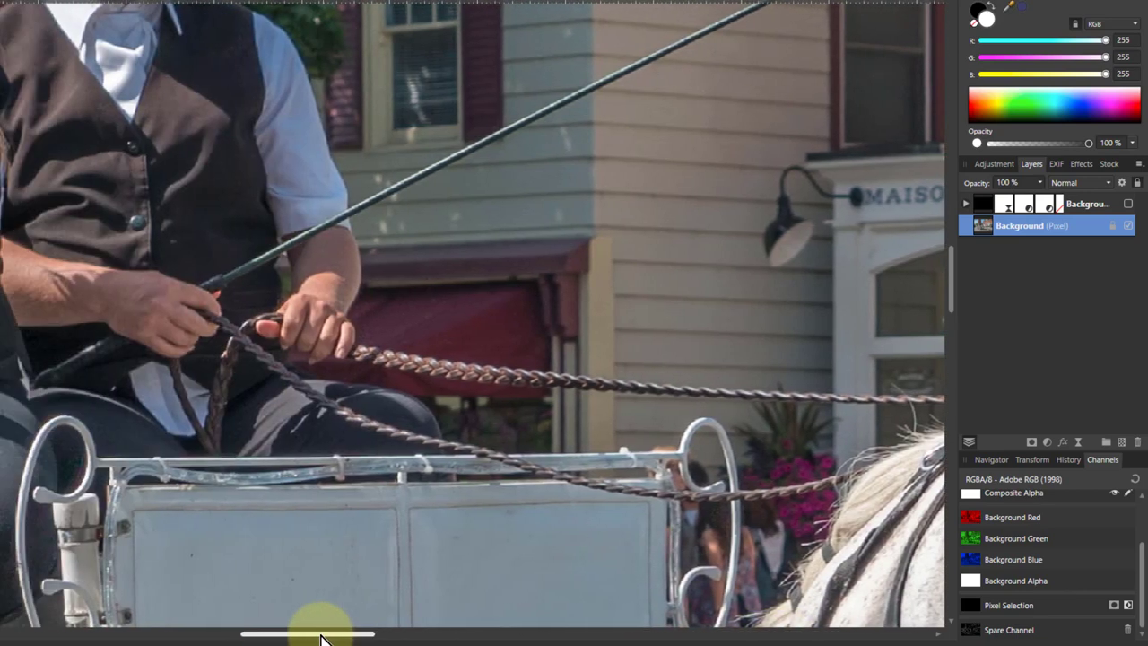
Hide the edge-detect group and select the Background pixel layer to show the original photo.
{"action": "scroll", "coordinate": [323, 543], "scroll_direction": "up", "scroll_amount": 1}
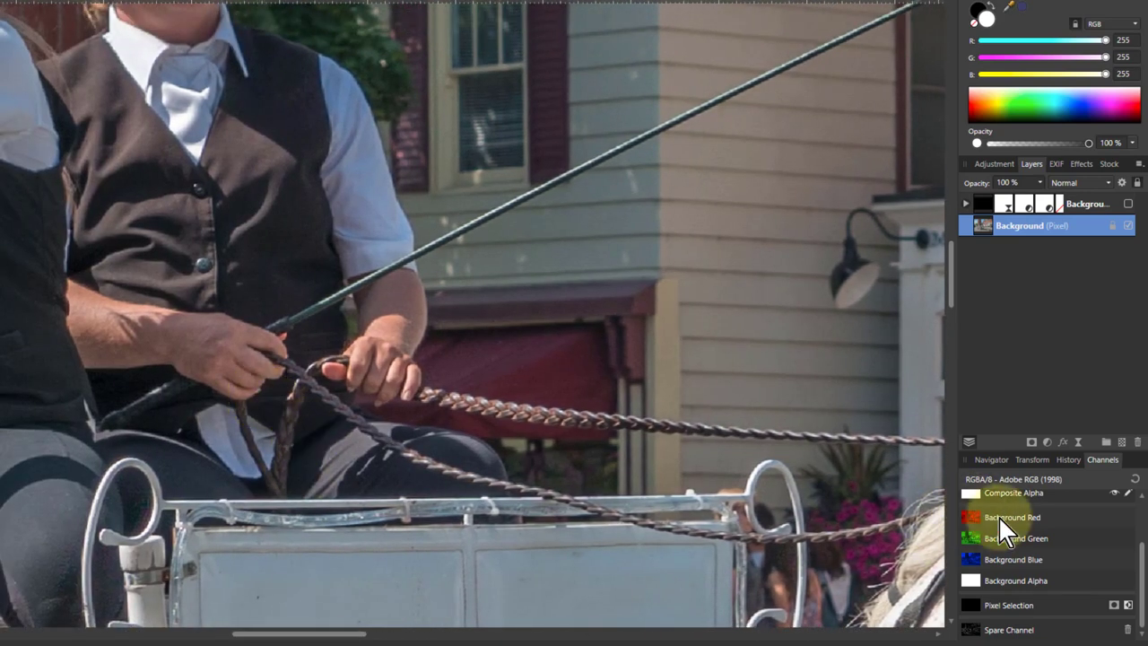
Add a Live Unsharp Mask to the Background layer with radius 18.7 px and factor 2.017.
{"action": "left_click", "coordinate": [1079, 443]}
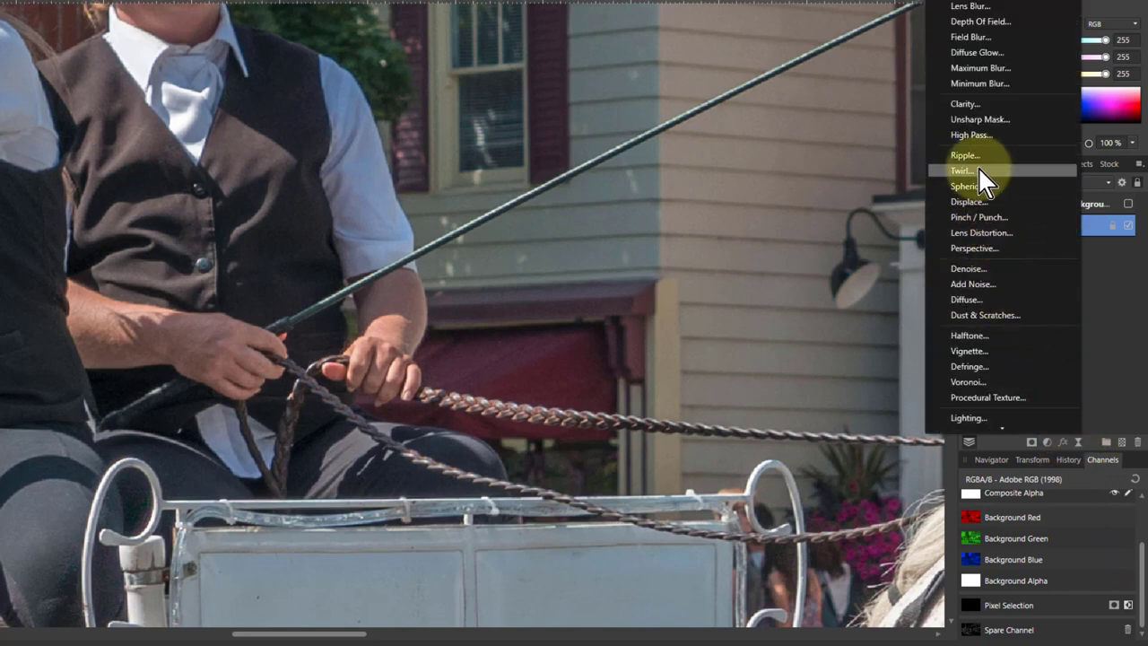
{"action": "left_click", "coordinate": [975, 130]}
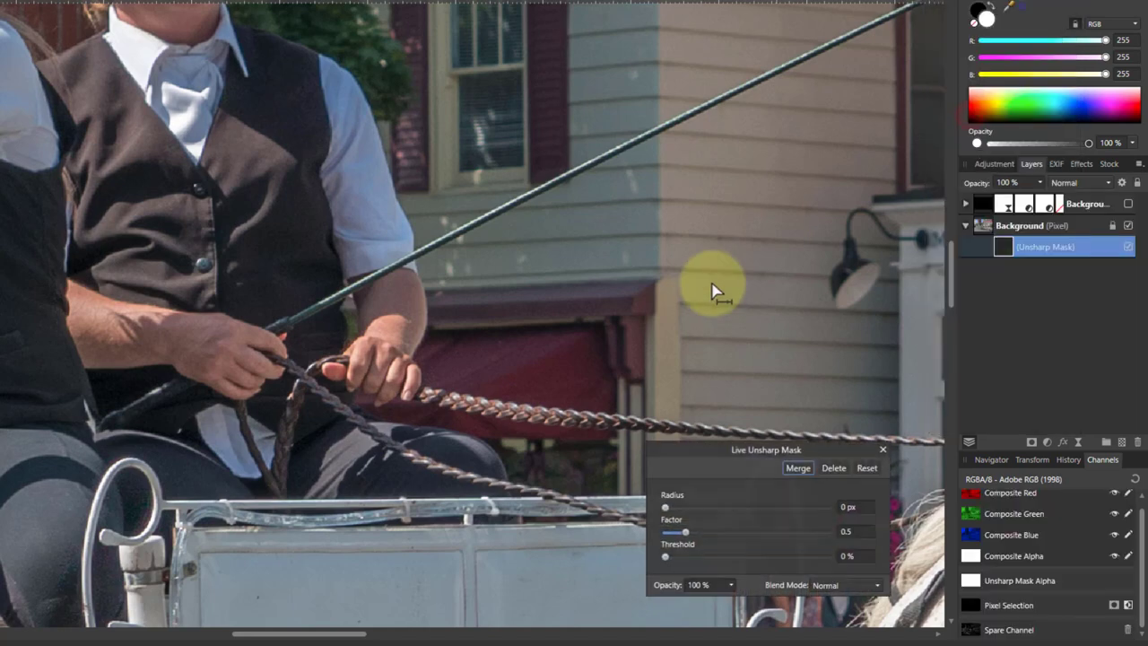
{"action": "scroll", "coordinate": [230, 184], "scroll_direction": "up", "scroll_amount": 2}
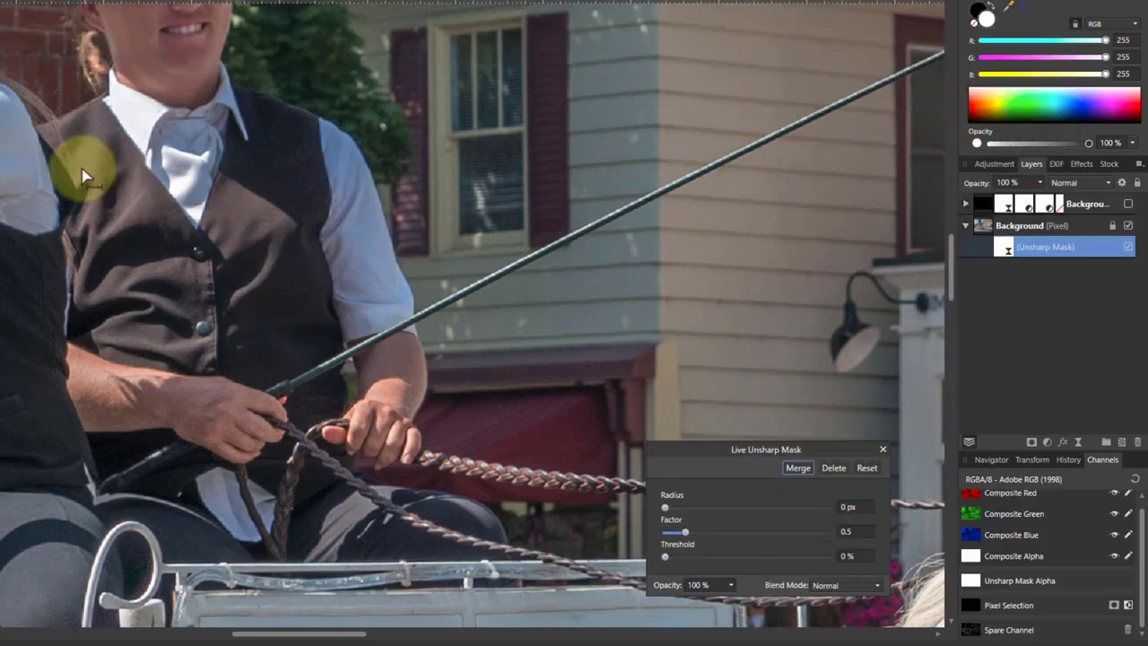
{"action": "scroll", "coordinate": [120, 167], "scroll_direction": "up", "scroll_amount": 5}
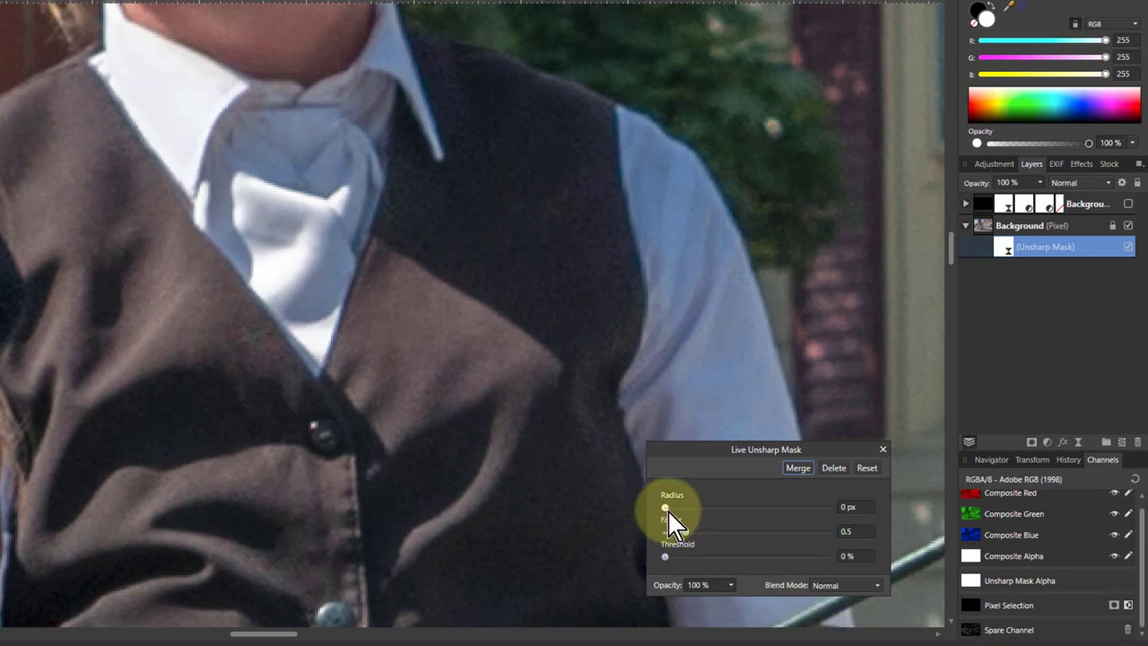
{"action": "left_click_drag", "start_coordinate": [665, 508], "coordinate": [751, 508]}
{"action": "left_click_drag", "start_coordinate": [691, 539], "coordinate": [748, 540]}
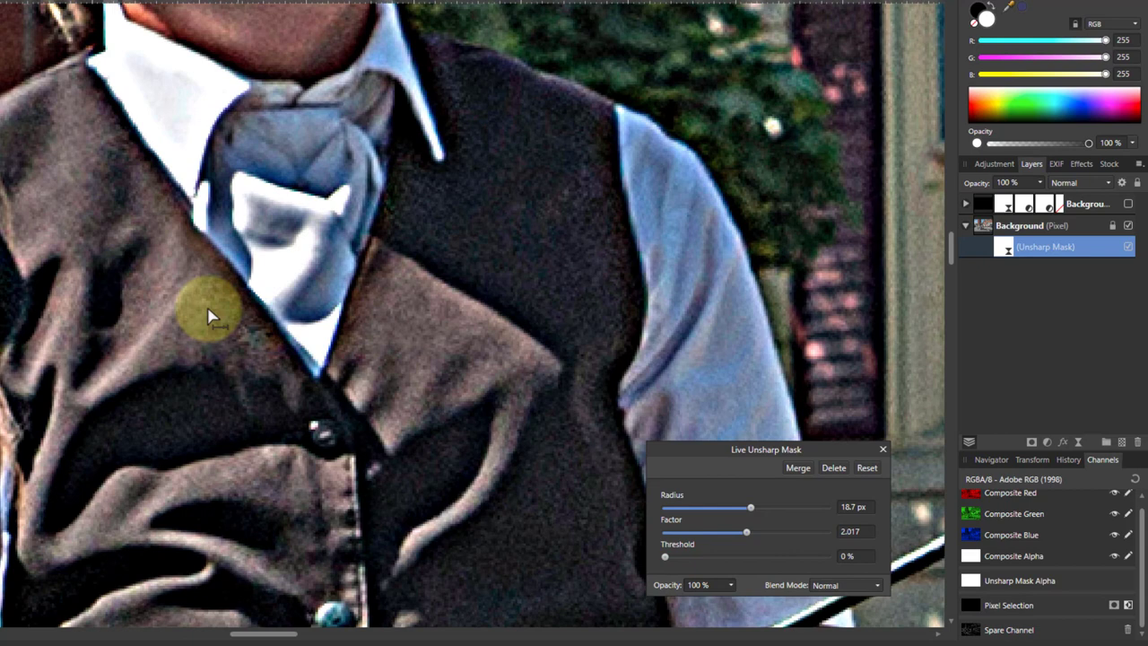
{"action": "scroll", "coordinate": [385, 386], "scroll_direction": "down", "scroll_amount": 2}
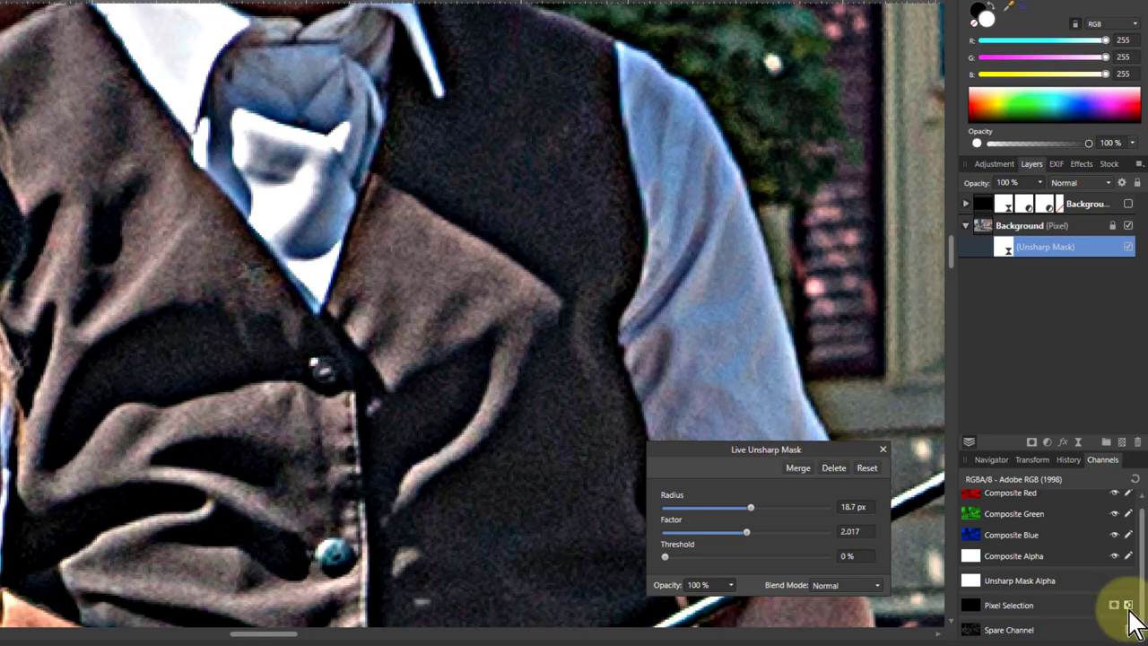
Load the edge-outline Spare Channel as the Unsharp Mask layer's alpha.
{"action": "right_click", "coordinate": [973, 630]}
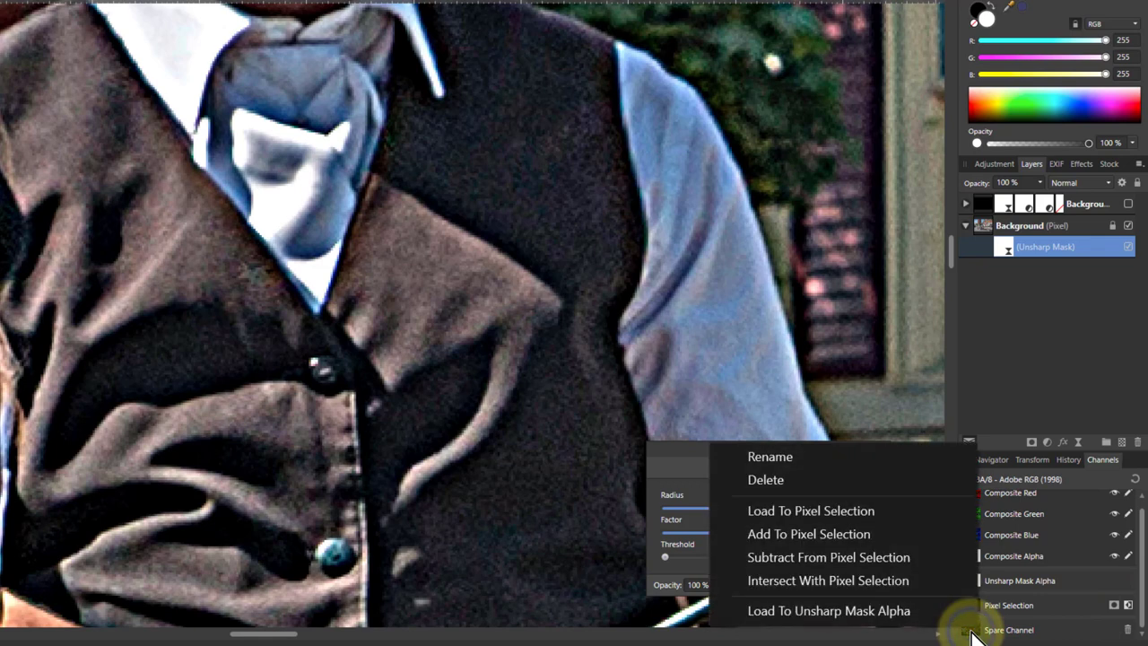
{"action": "left_click", "coordinate": [812, 611]}
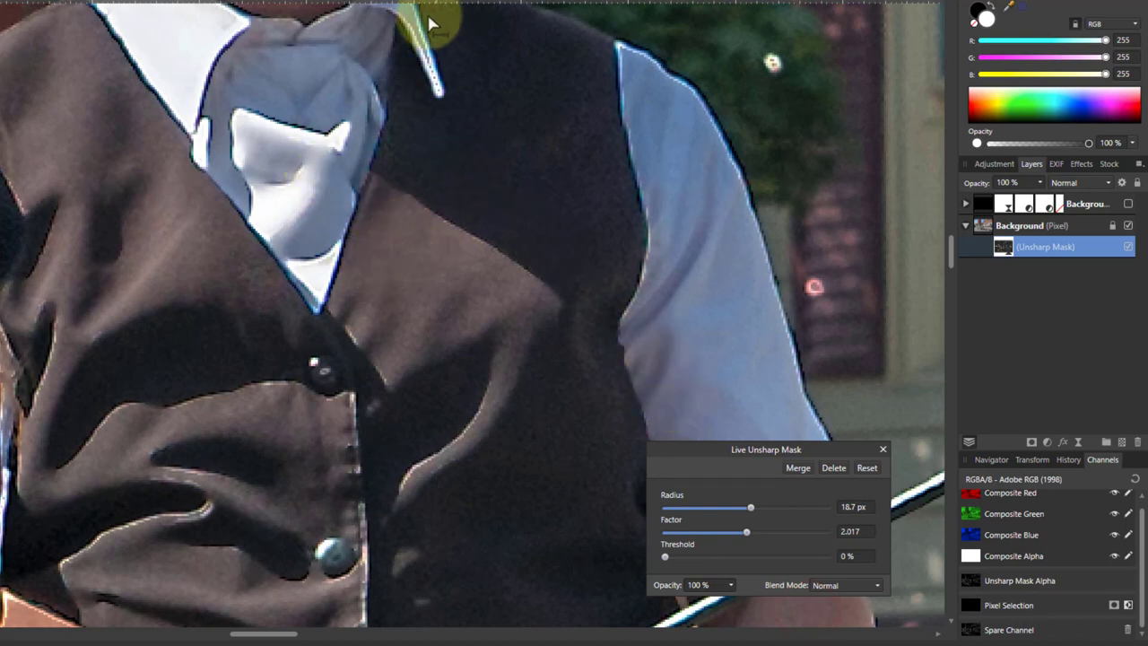
{"action": "scroll", "coordinate": [341, 117], "scroll_direction": "up", "scroll_amount": 2}
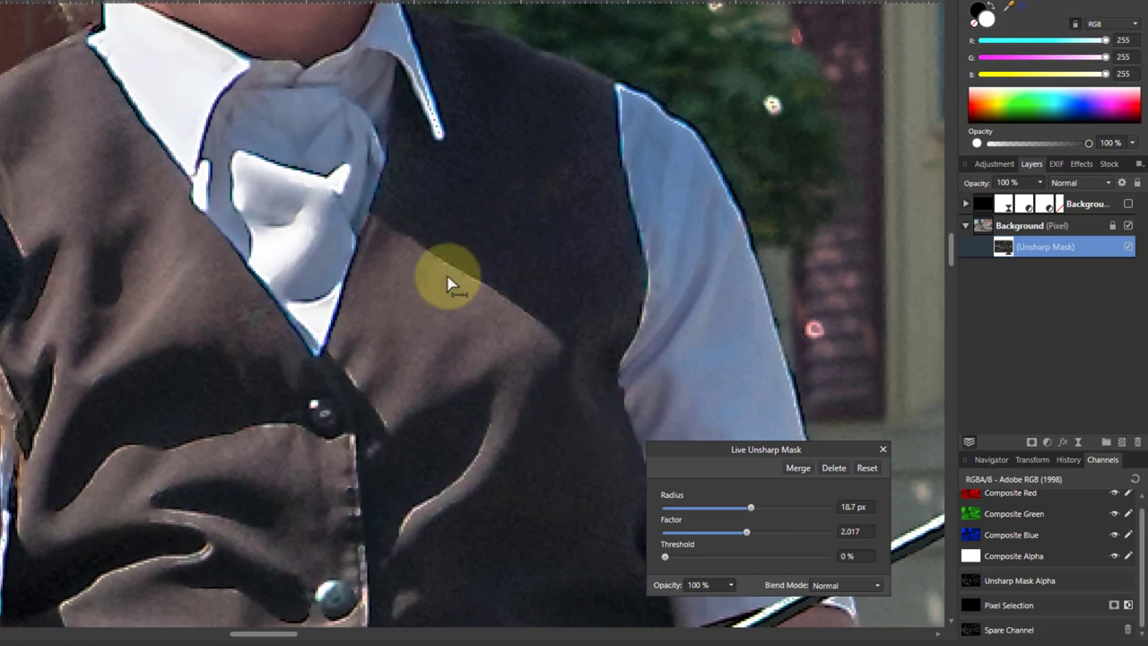
{"action": "scroll", "coordinate": [296, 269], "scroll_direction": "up", "scroll_amount": 2}
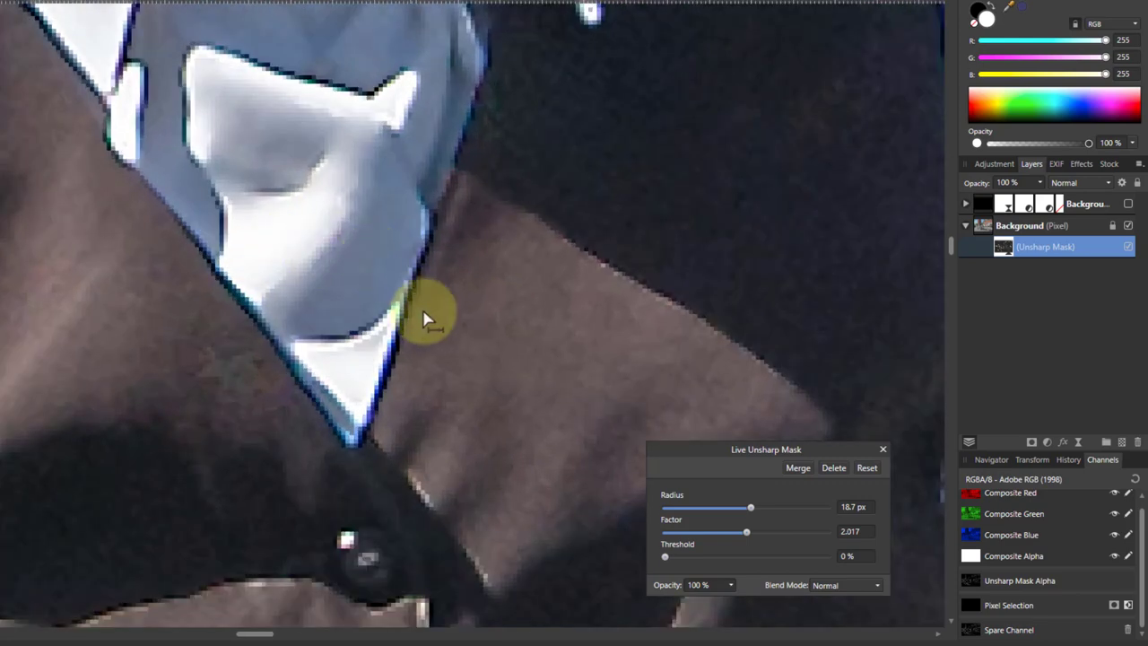
{"action": "scroll", "coordinate": [412, 323], "scroll_direction": "up", "scroll_amount": 2}
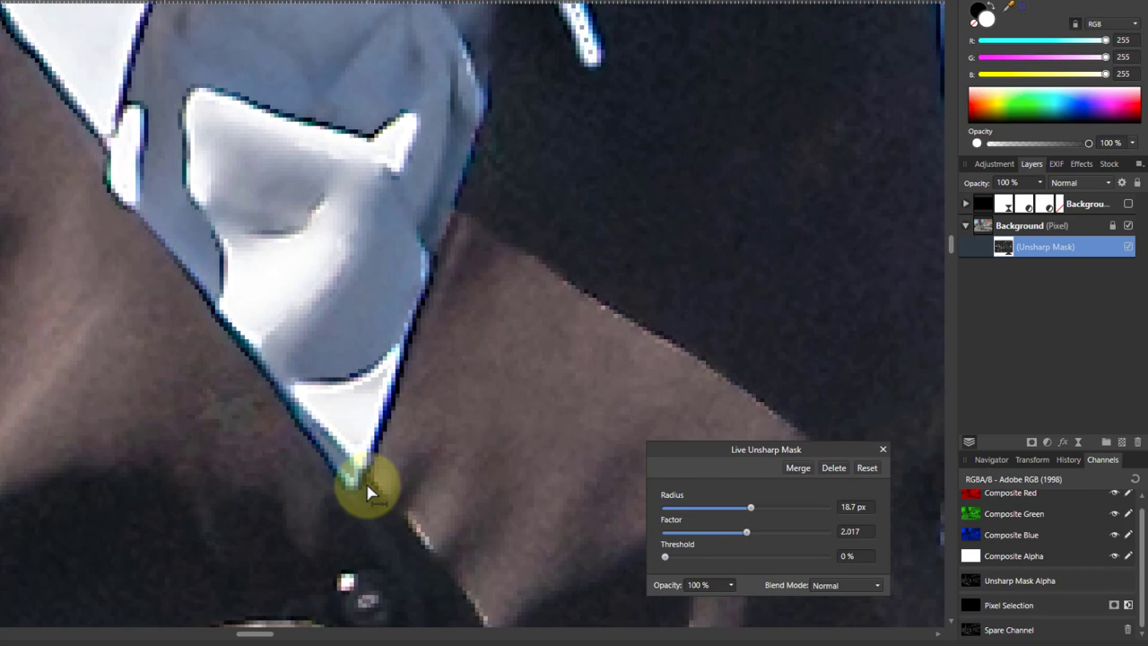
Isolate the Unsharp Mask's alpha and blur it with a 2.3 px Gaussian Blur.
{"action": "left_click", "coordinate": [1004, 243], "text": "alt"}
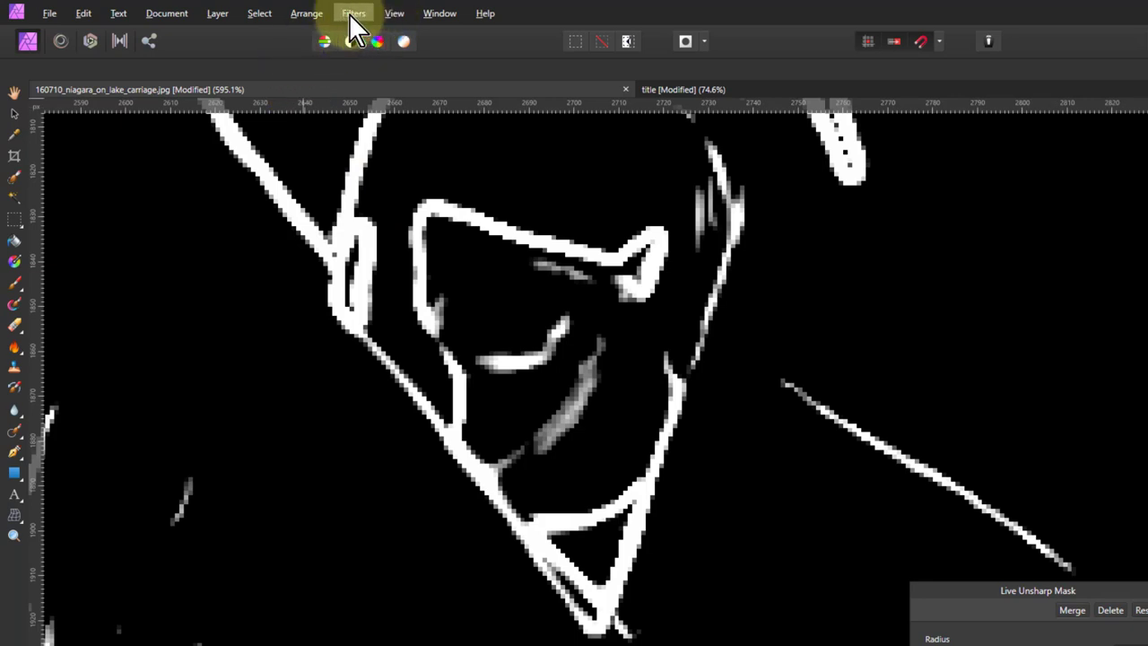
{"action": "left_click", "coordinate": [352, 13]}
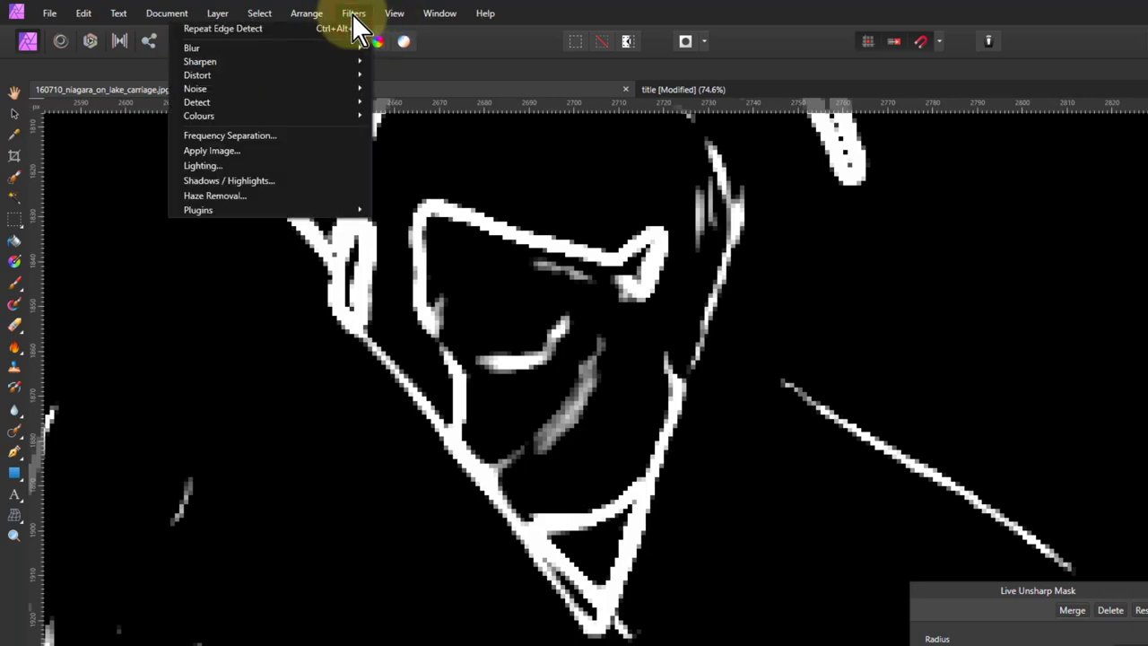
{"action": "mouse_move", "coordinate": [347, 47]}
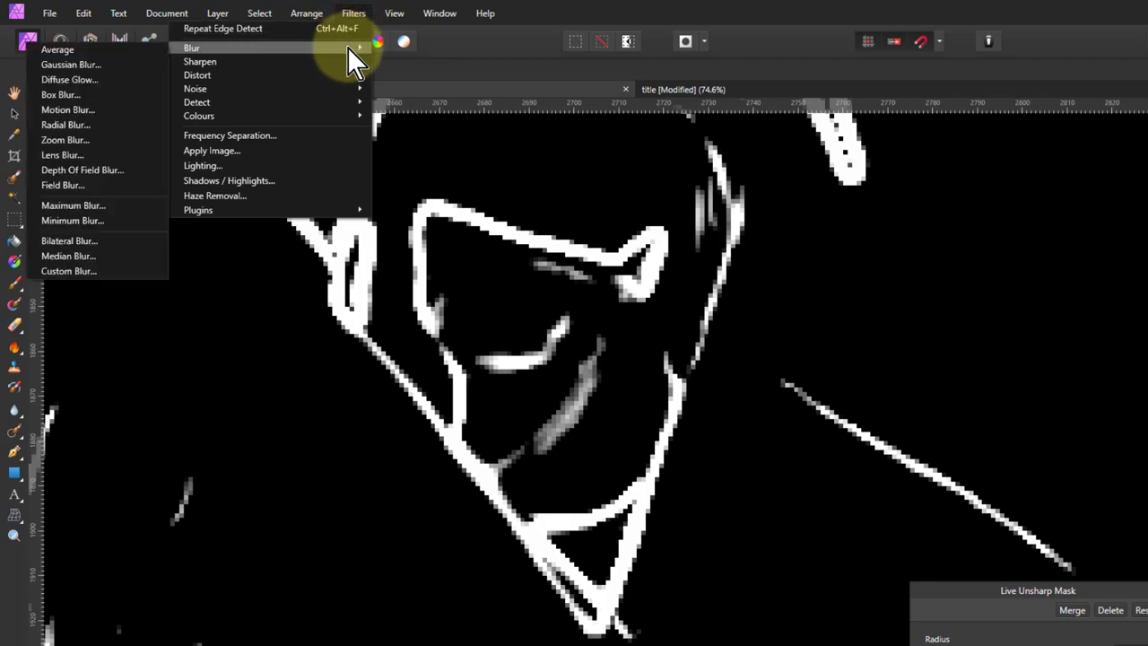
{"action": "left_click", "coordinate": [116, 63]}
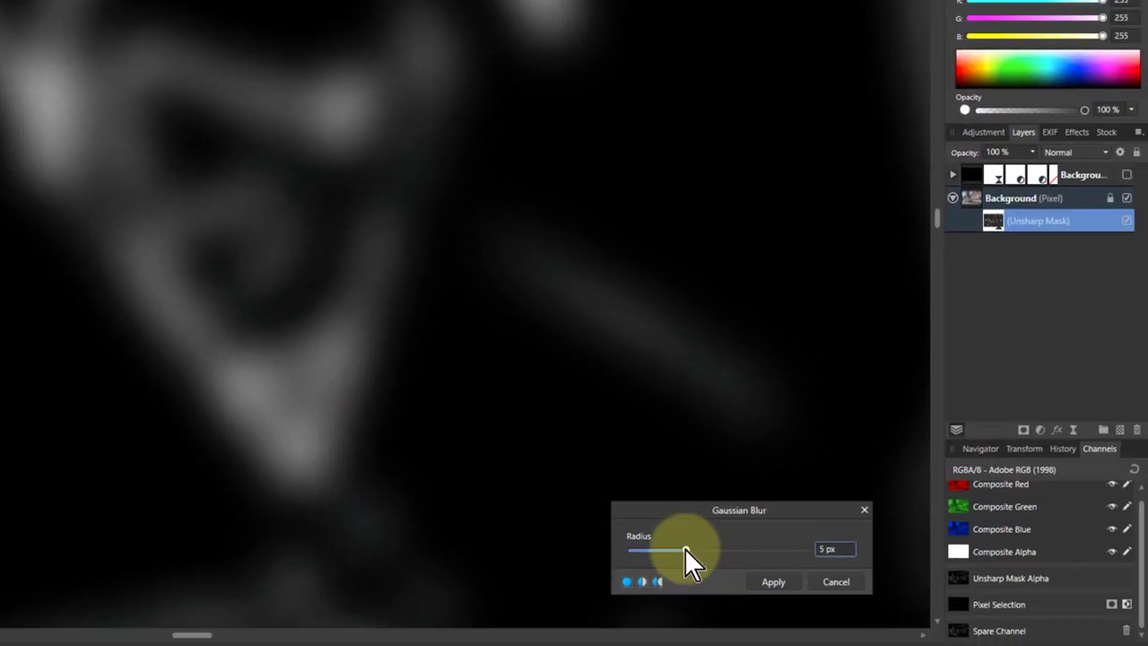
{"action": "mouse_move", "coordinate": [751, 582]}
{"action": "left_mouse_down"}
{"action": "mouse_move", "coordinate": [731, 585]}
{"action": "mouse_move", "coordinate": [741, 586]}
{"action": "left_mouse_up"}
{"action": "left_click_drag", "start_coordinate": [675, 552], "coordinate": [678, 552]}
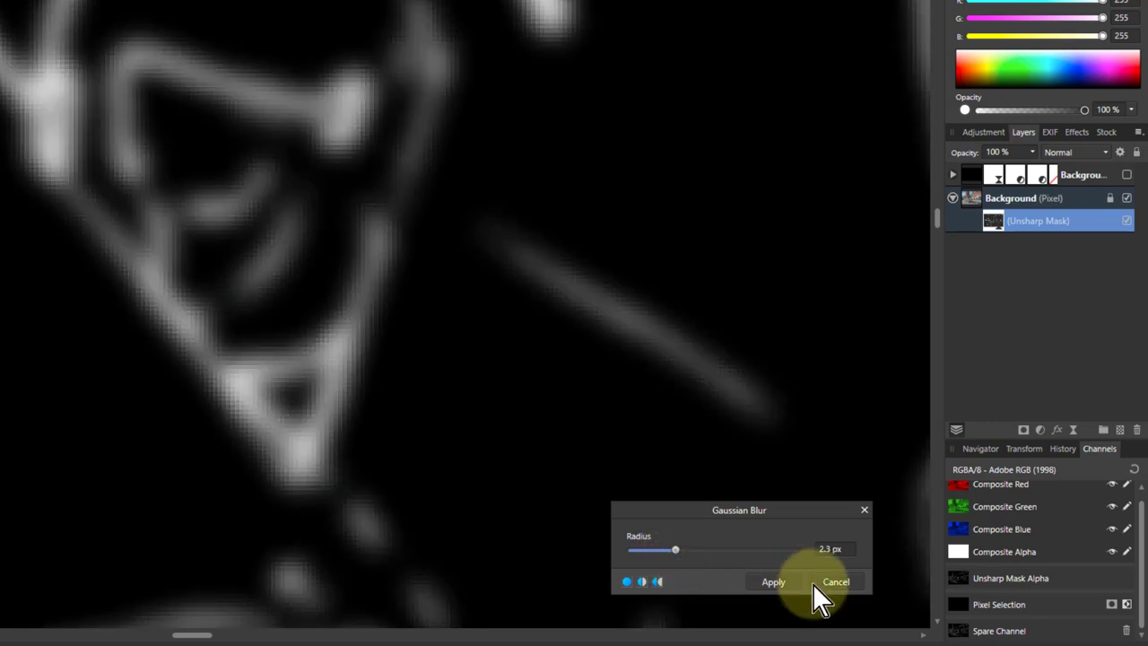
{"action": "left_click", "coordinate": [776, 583]}
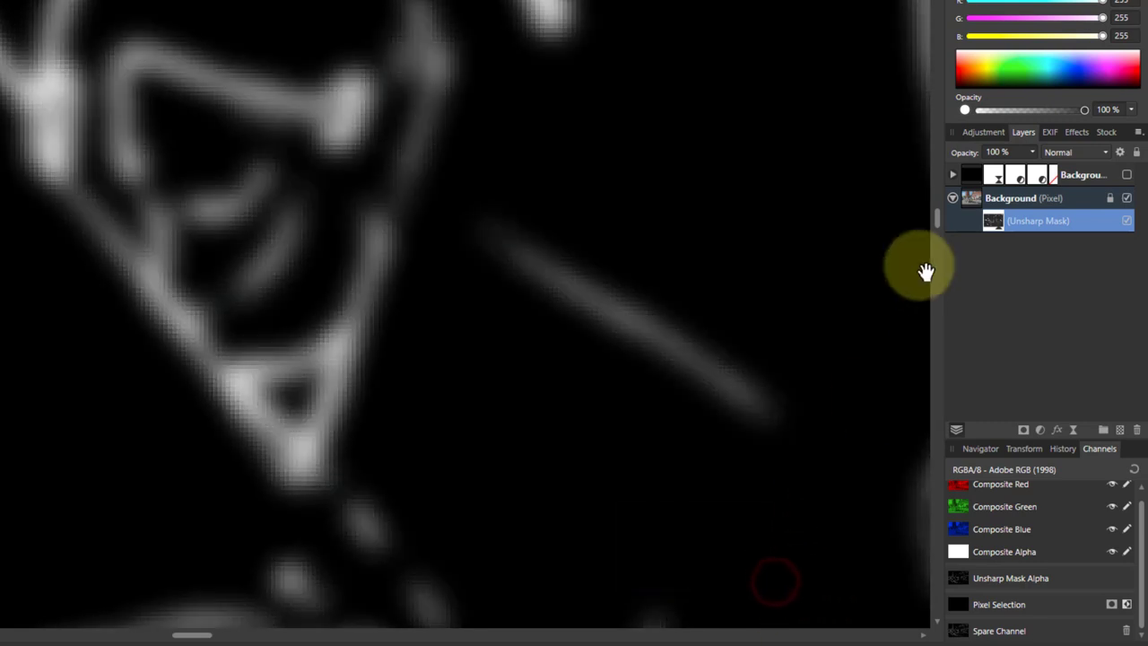
Exit mask isolation via the Background layer, then reselect the Unsharp Mask layer.
{"action": "left_click", "coordinate": [974, 203]}
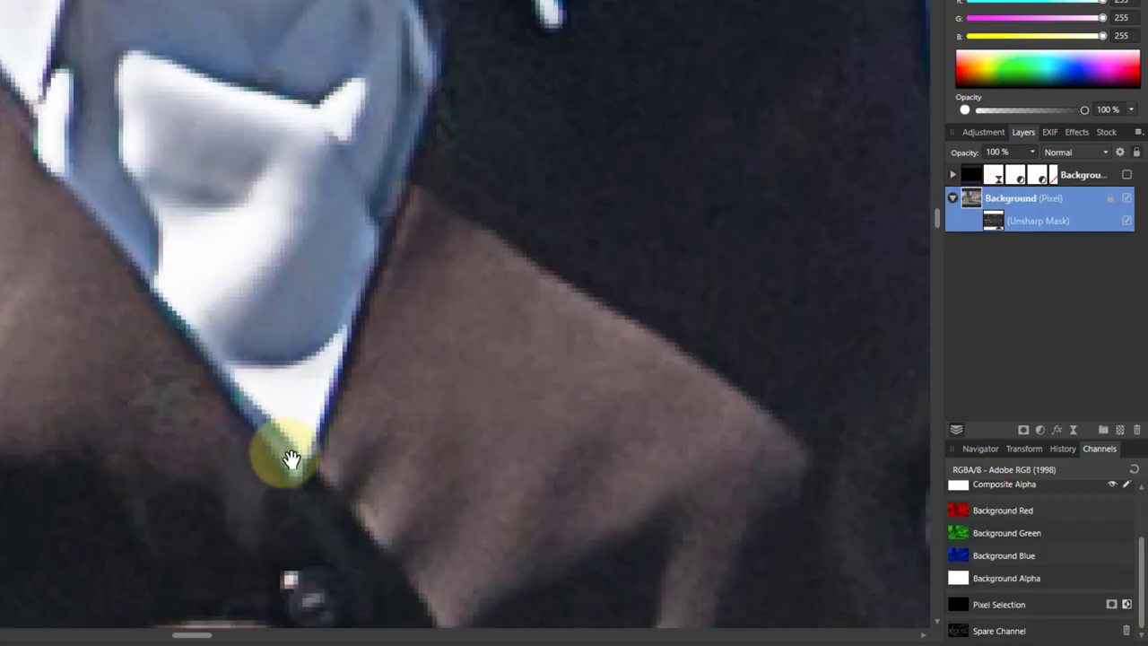
{"action": "scroll", "coordinate": [239, 359], "scroll_direction": "up", "scroll_amount": 2}
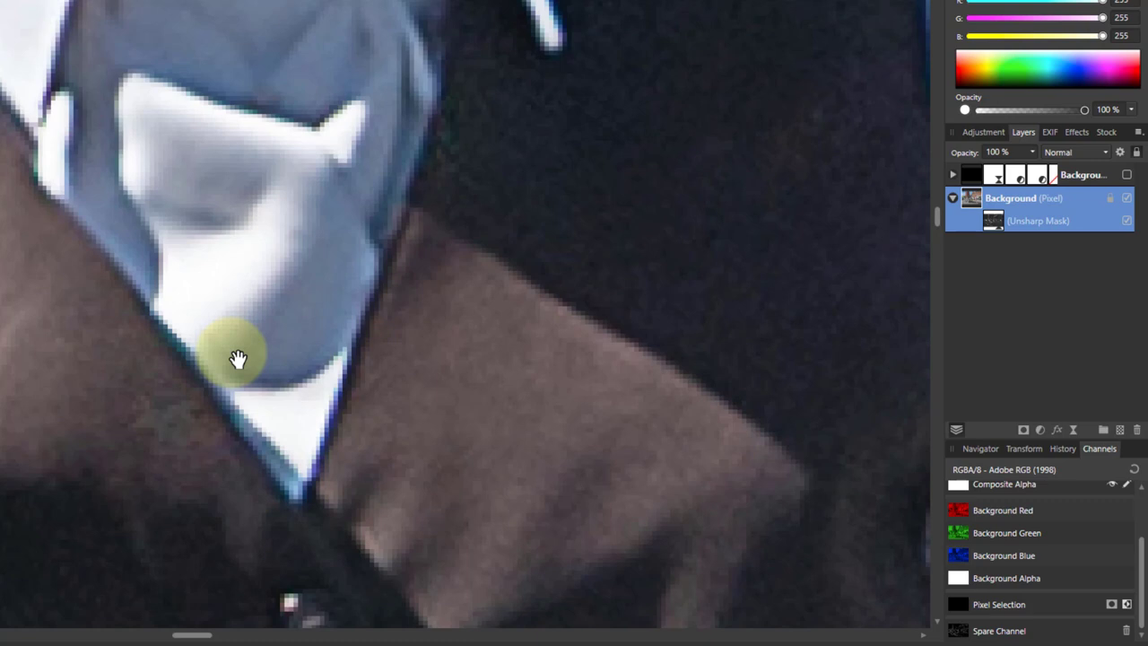
{"action": "scroll", "coordinate": [454, 363], "scroll_direction": "down", "scroll_amount": 3}
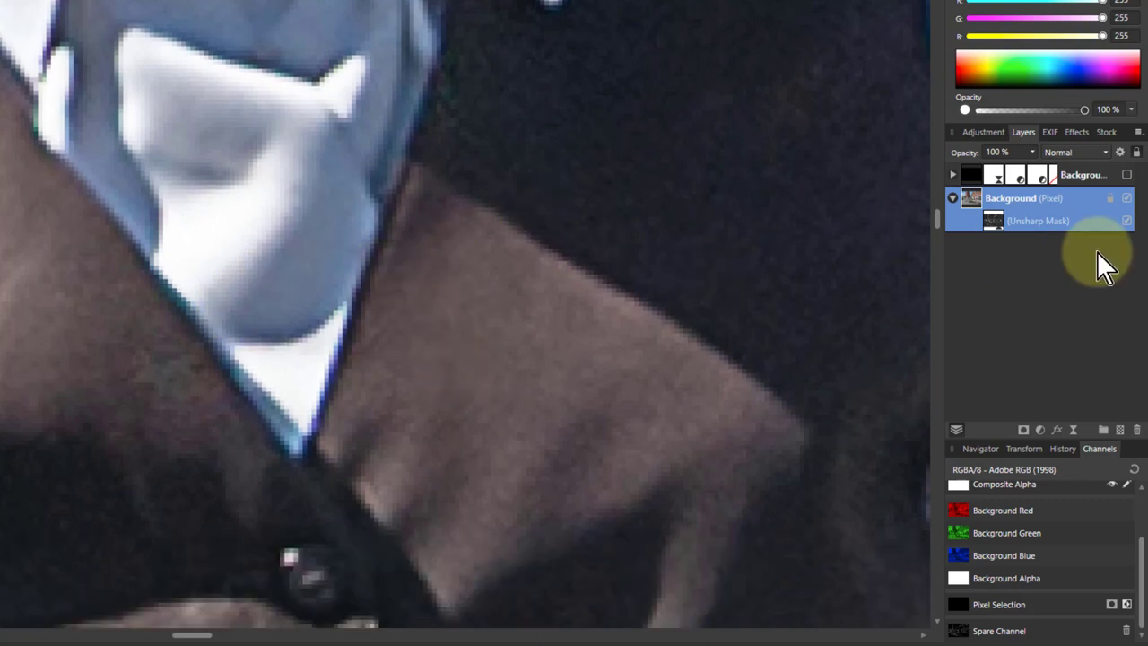
{"action": "left_click", "coordinate": [989, 218]}
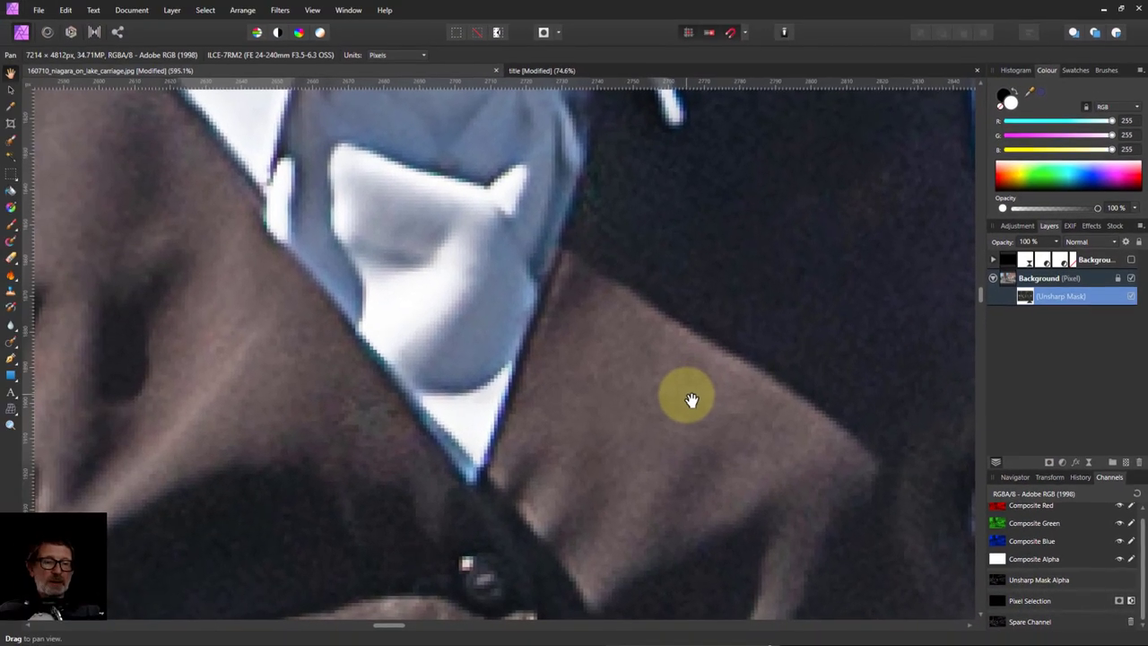
{"action": "scroll", "coordinate": [708, 403], "scroll_direction": "down", "scroll_amount": 5}
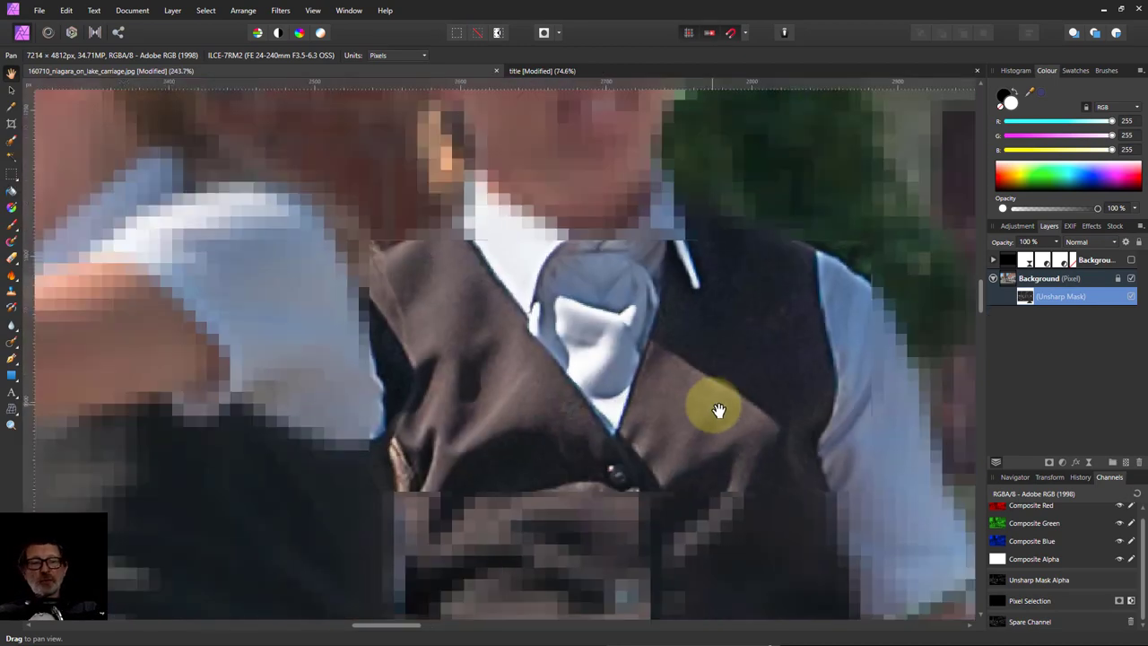
{"action": "scroll", "coordinate": [725, 415], "scroll_direction": "down", "scroll_amount": 5}
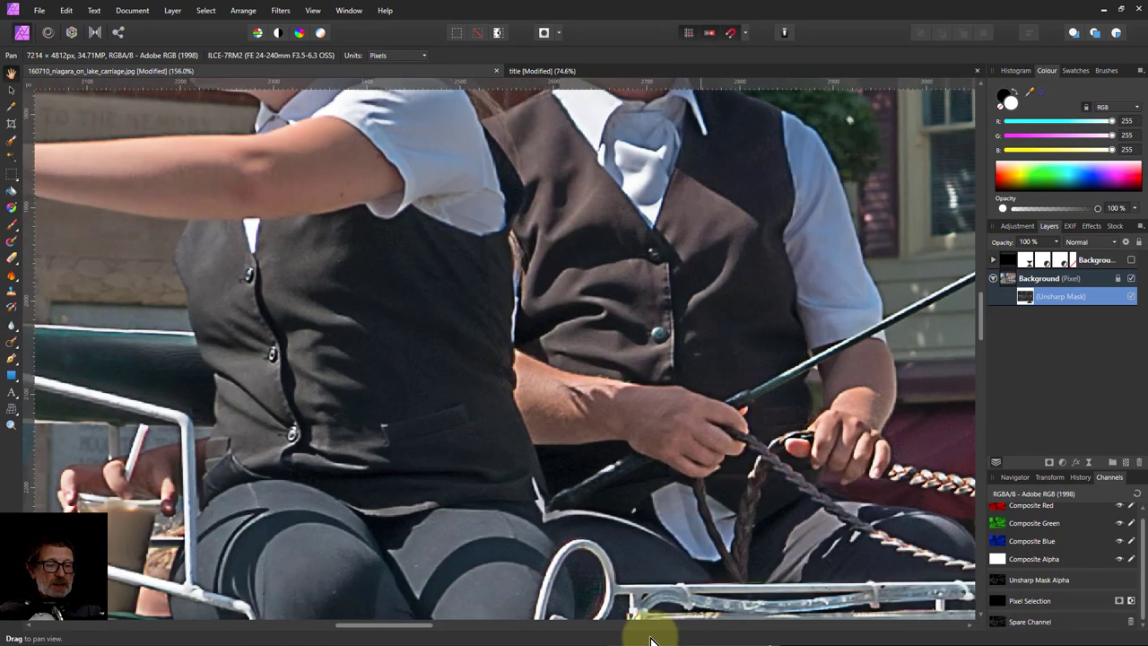
{"action": "left_click_drag", "start_coordinate": [400, 632], "coordinate": [435, 628]}
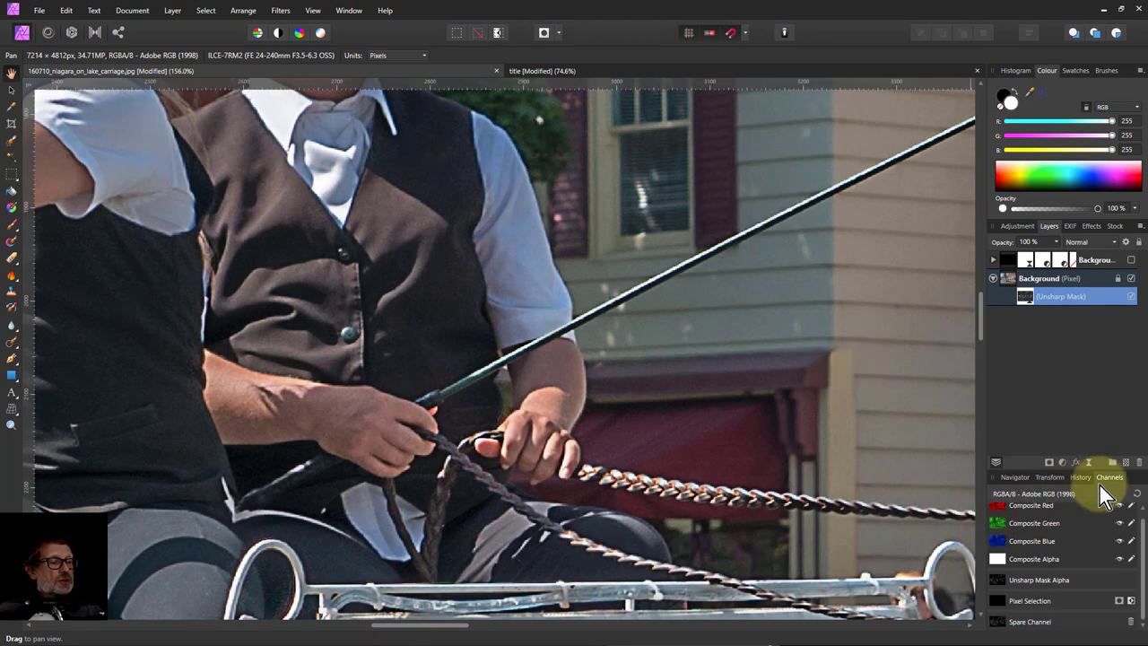
{"action": "left_click", "coordinate": [1132, 297]}
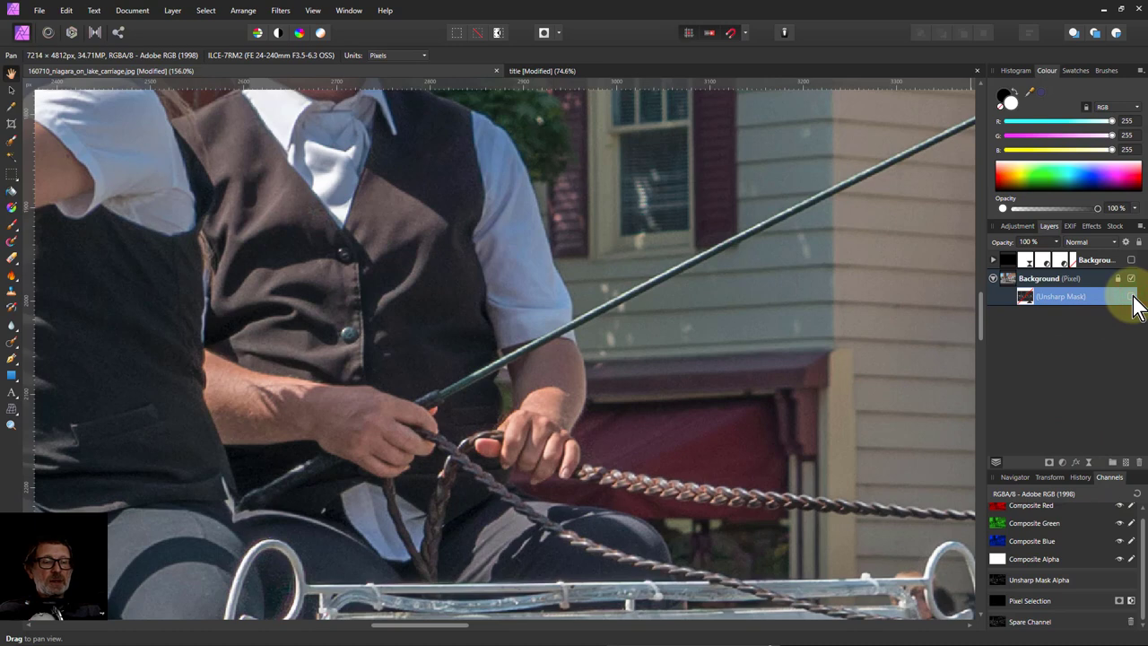
{"action": "left_click", "coordinate": [1132, 297]}
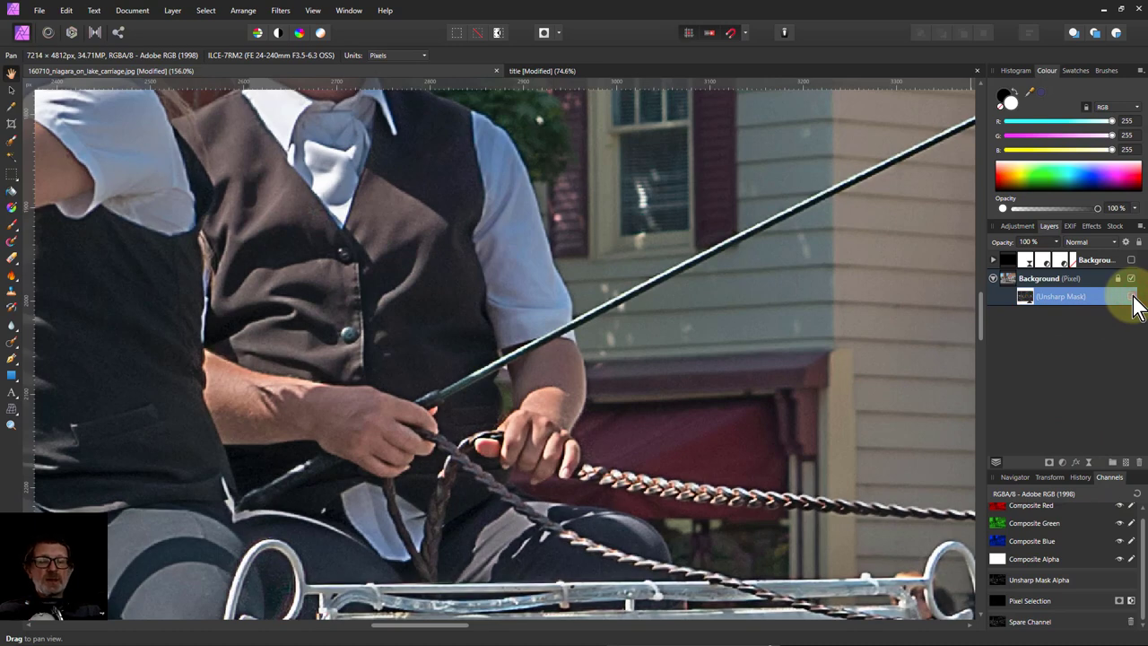
{"action": "left_click", "coordinate": [1133, 297]}
{"action": "left_click", "coordinate": [1133, 297]}
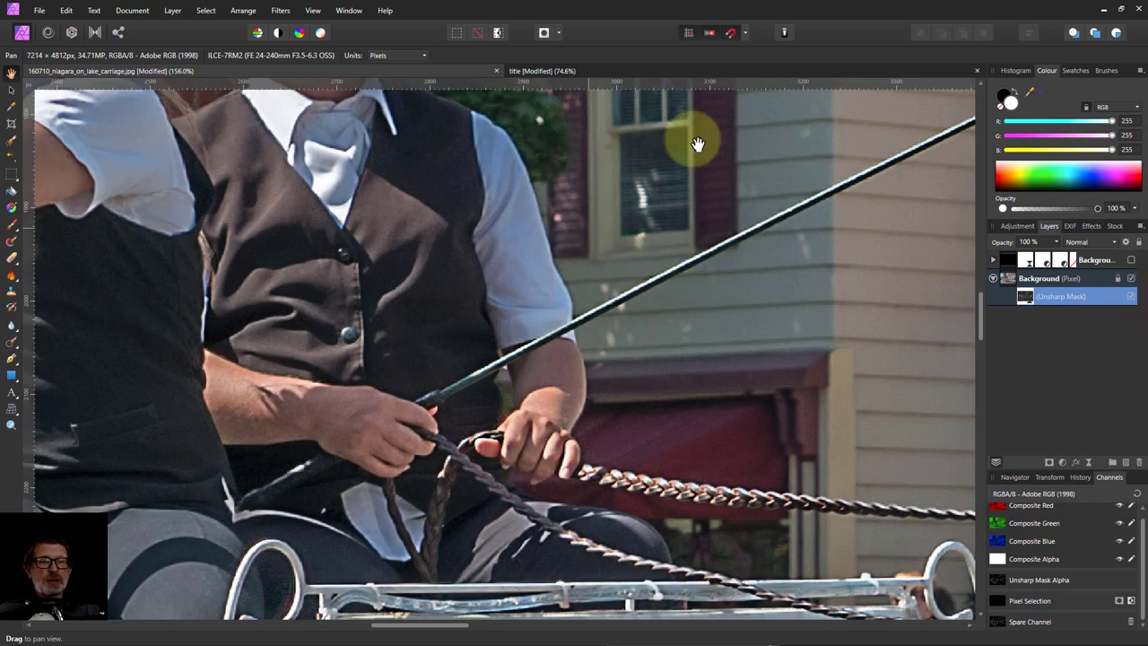